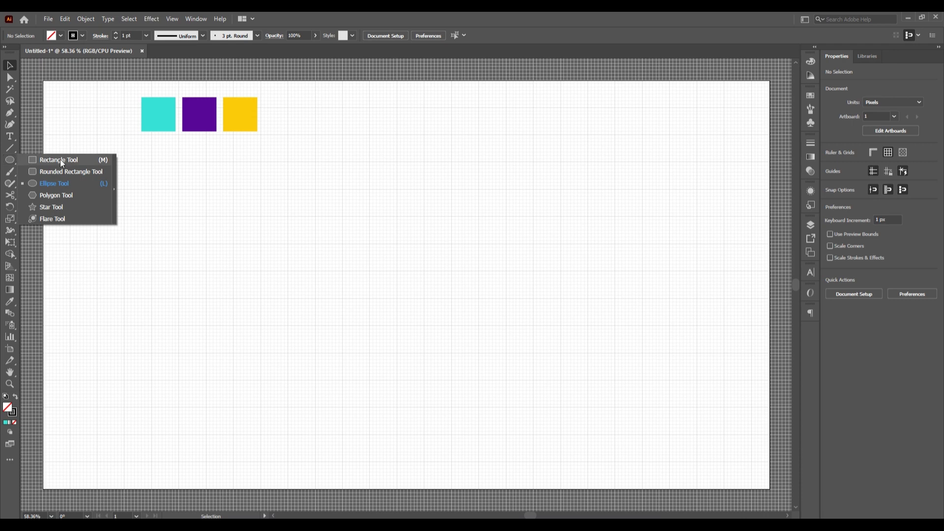
# - Draw an unfilled square about 649 by 648 px with a 1 pt black stroke below the colour swatches
pyautogui.click(59, 159)
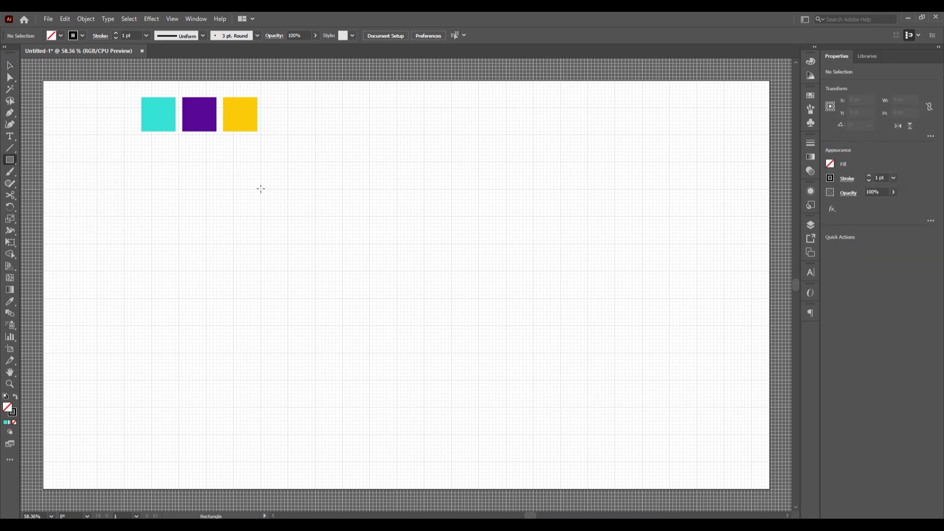
pyautogui.moveTo(261, 188)
pyautogui.mouseDown()
pyautogui.moveTo(350, 297)
pyautogui.moveTo(472, 412)
pyautogui.moveTo(486, 411)
pyautogui.moveTo(477, 407)
pyautogui.mouseUp()
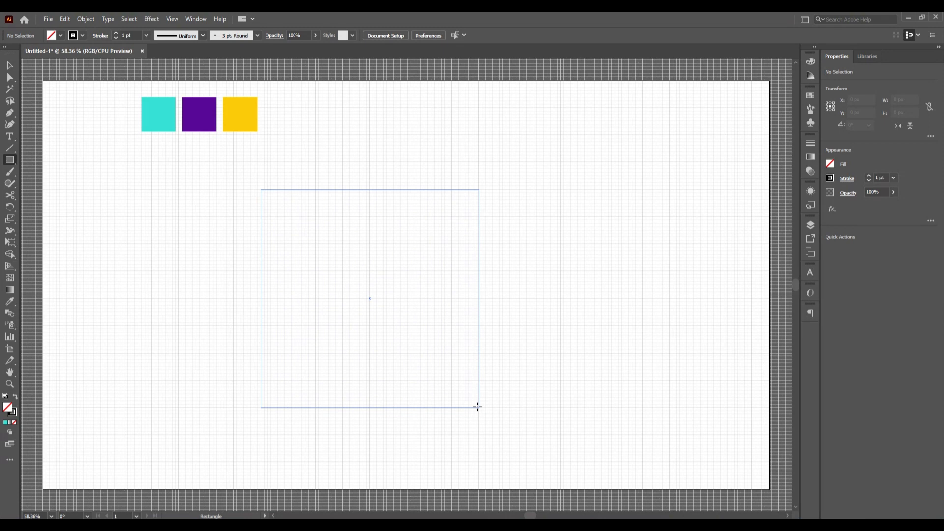
pyautogui.moveTo(478, 407); pyautogui.dragTo(506, 435)
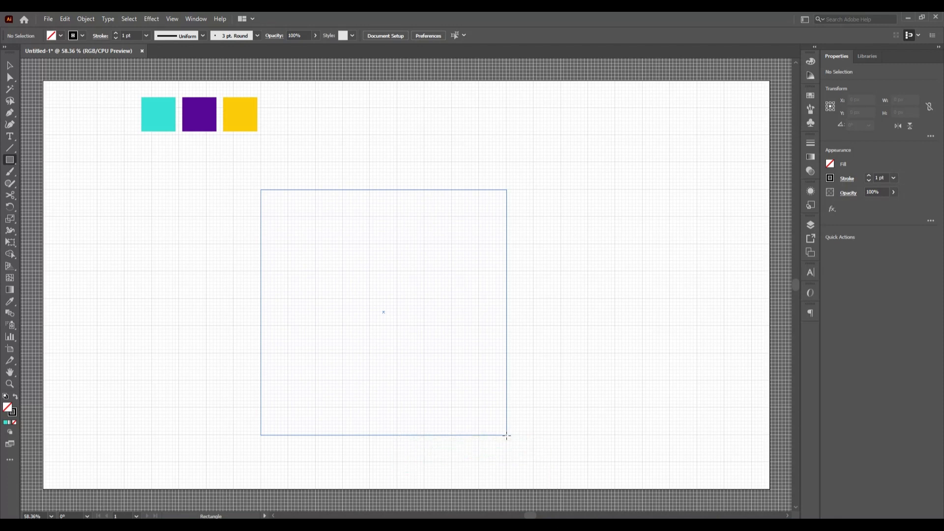
pyautogui.moveTo(506, 436); pyautogui.dragTo(507, 435)
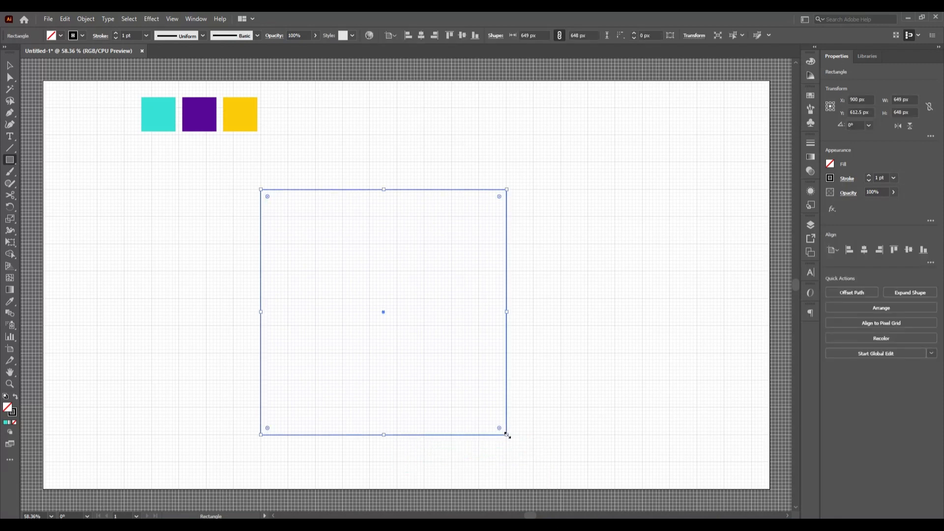
pyautogui.click(10, 65)
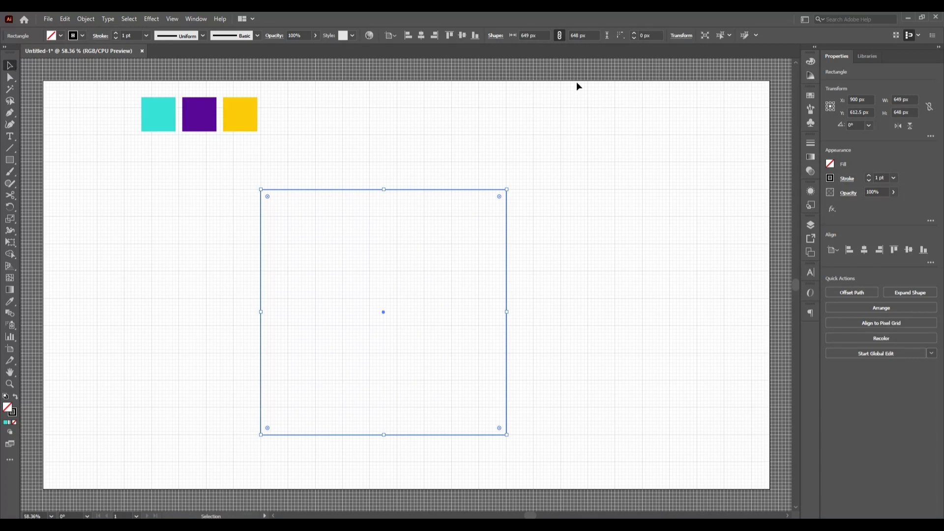
pyautogui.click(595, 231)
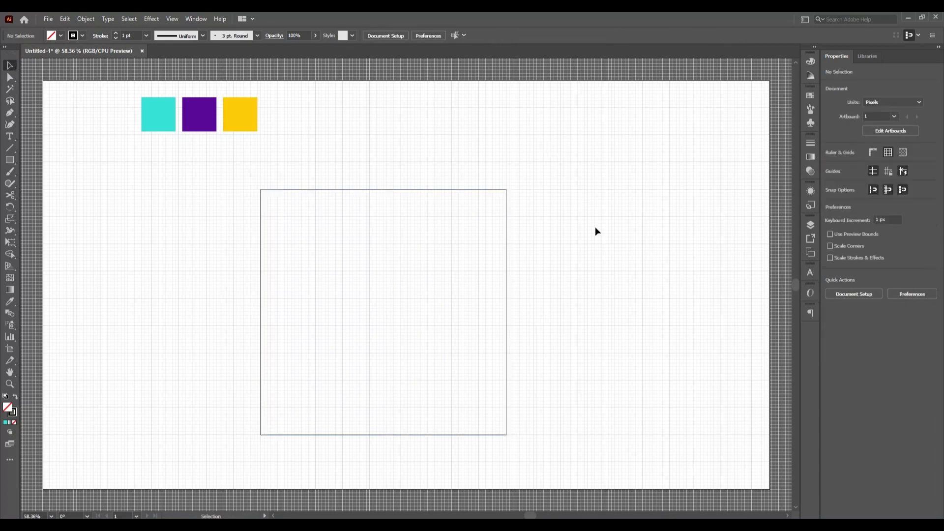
# - Draw a 72 px circle at the centre of the square with the Ellipse tool
pyautogui.click(10, 160)
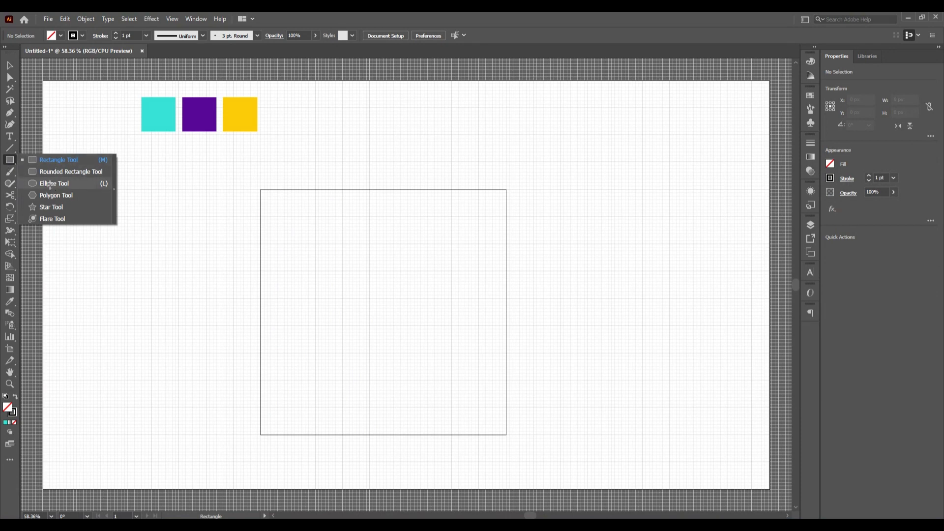
pyautogui.click(52, 184)
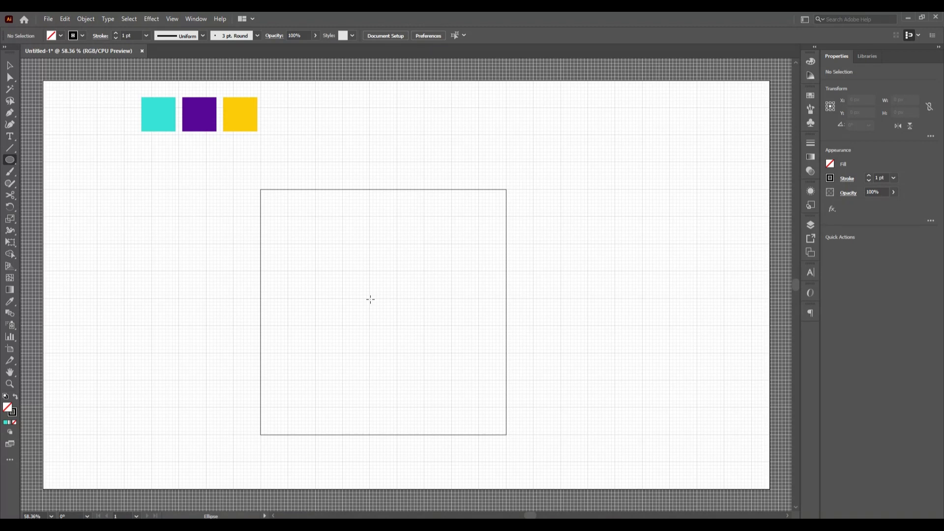
pyautogui.moveTo(370, 299); pyautogui.dragTo(397, 327)
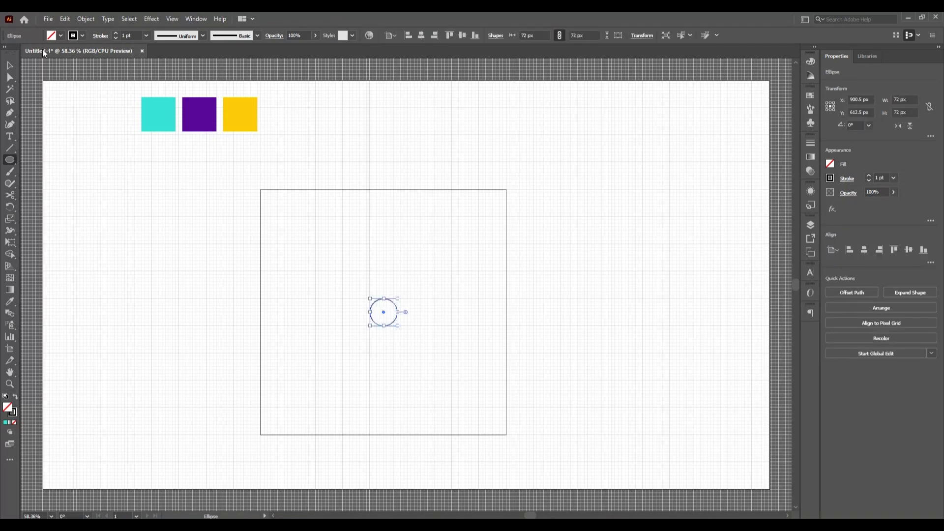
pyautogui.click(10, 66)
pyautogui.click(136, 296)
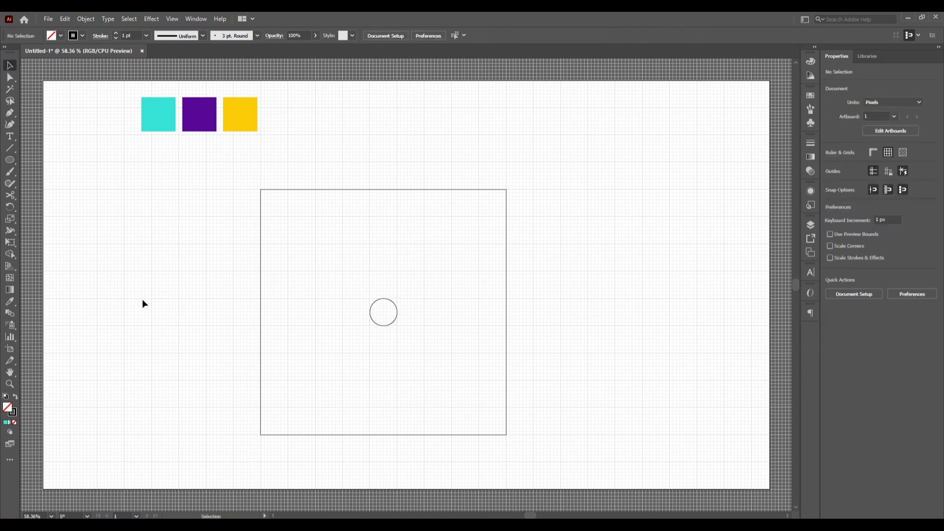
# - Duplicate the small centre circle in place and scale the copy from its centre to 648 px, touching the square's sides
pyautogui.click(374, 323)
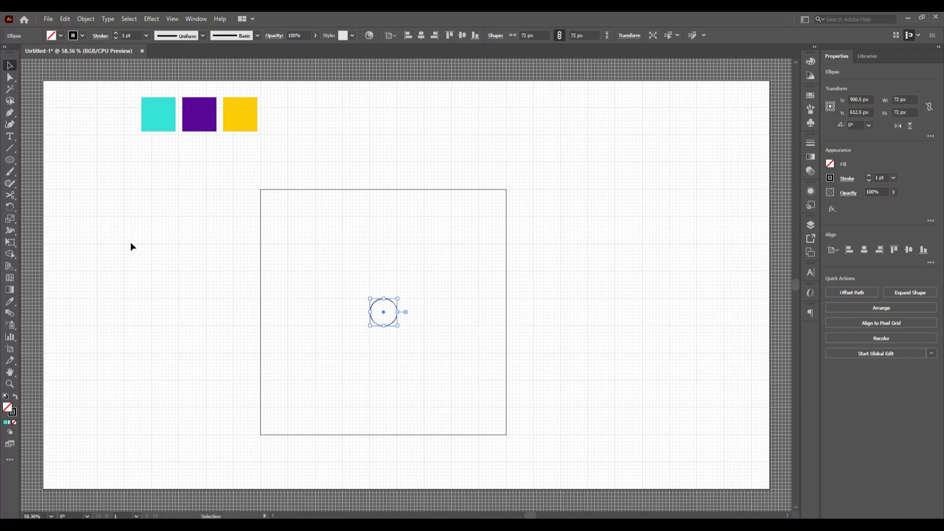
pyautogui.click(66, 20)
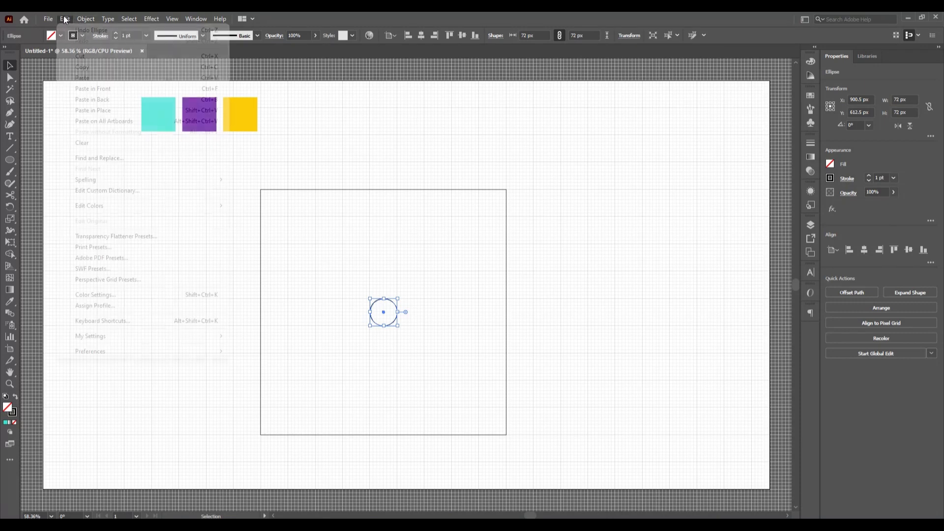
pyautogui.click(93, 67)
pyautogui.click(65, 20)
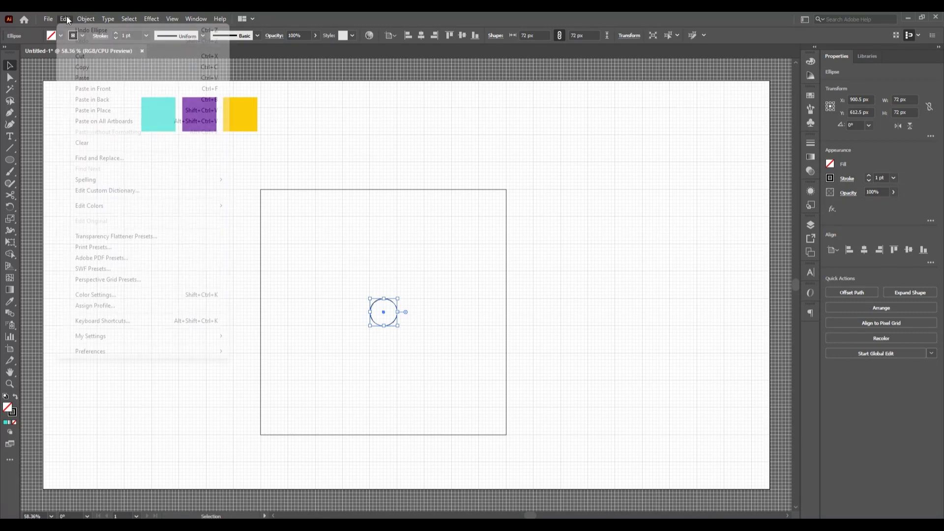
pyautogui.click(115, 110)
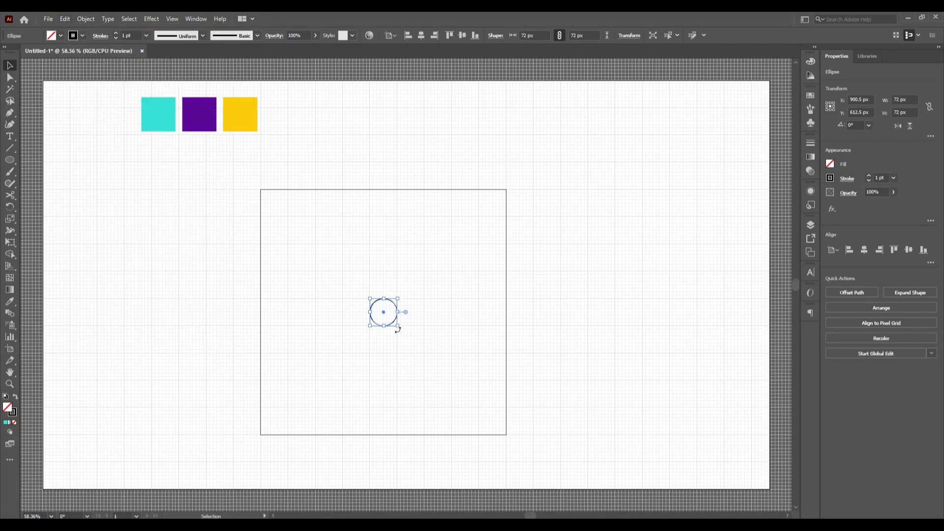
pyautogui.moveTo(398, 326); pyautogui.dragTo(510, 435)
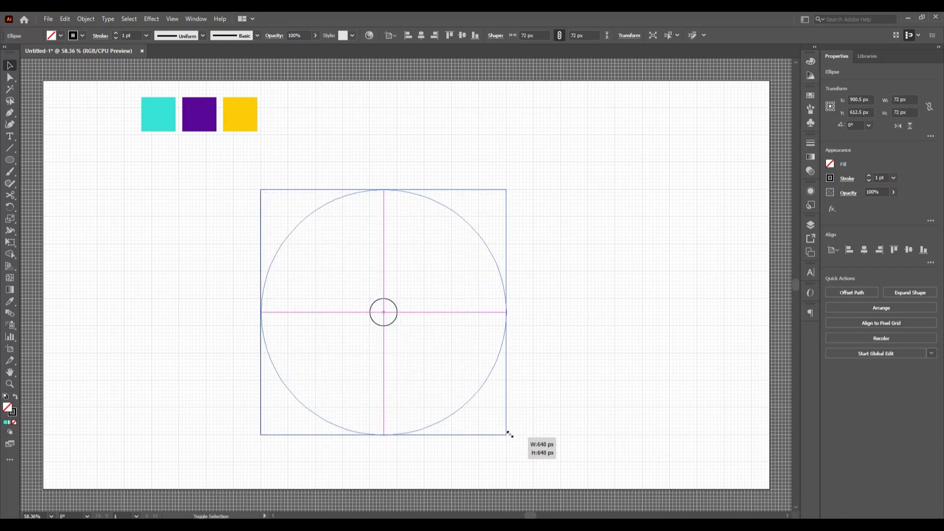
pyautogui.moveTo(510, 434); pyautogui.dragTo(509, 434)
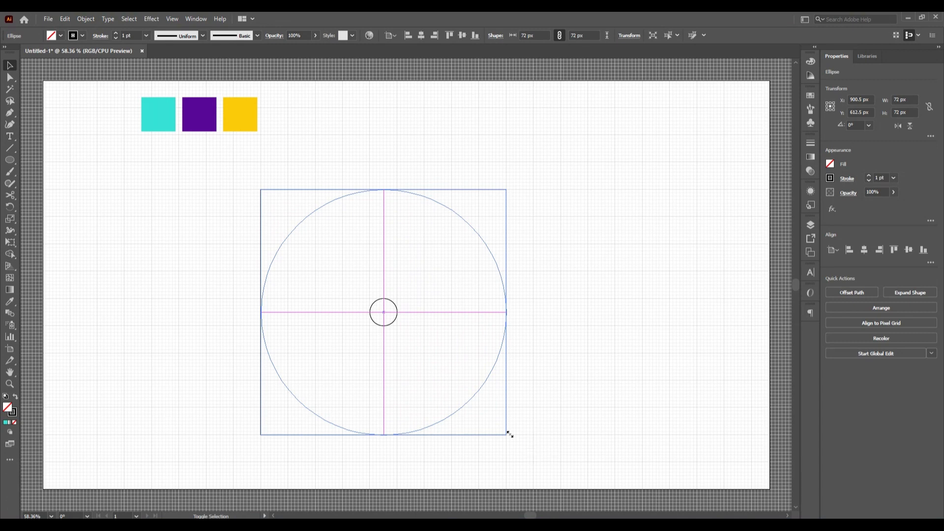
pyautogui.click(181, 286)
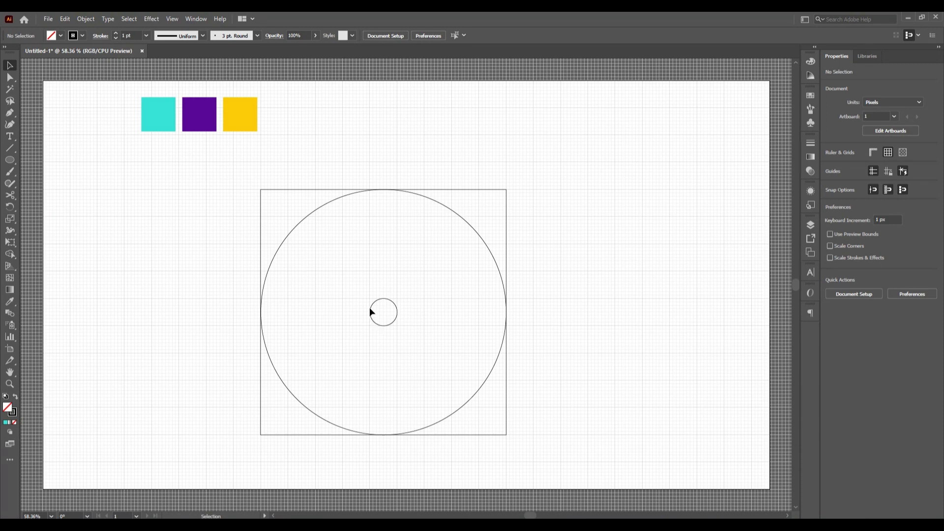
# - Duplicate the 72 px centre circle in place and scale the copy from its centre to 504 px
pyautogui.moveTo(381, 317); pyautogui.dragTo(381, 316)
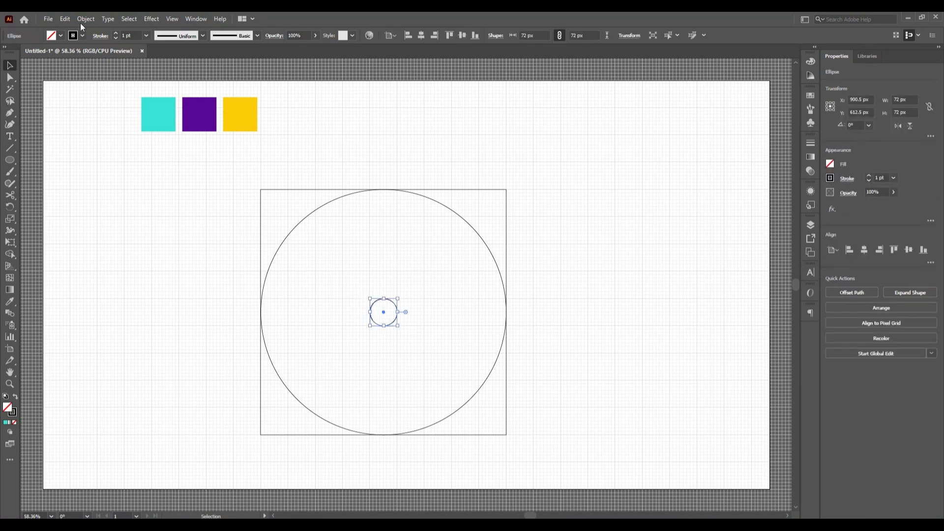
pyautogui.click(65, 19)
pyautogui.click(79, 71)
pyautogui.click(67, 19)
pyautogui.click(127, 111)
pyautogui.moveTo(399, 327); pyautogui.dragTo(478, 426)
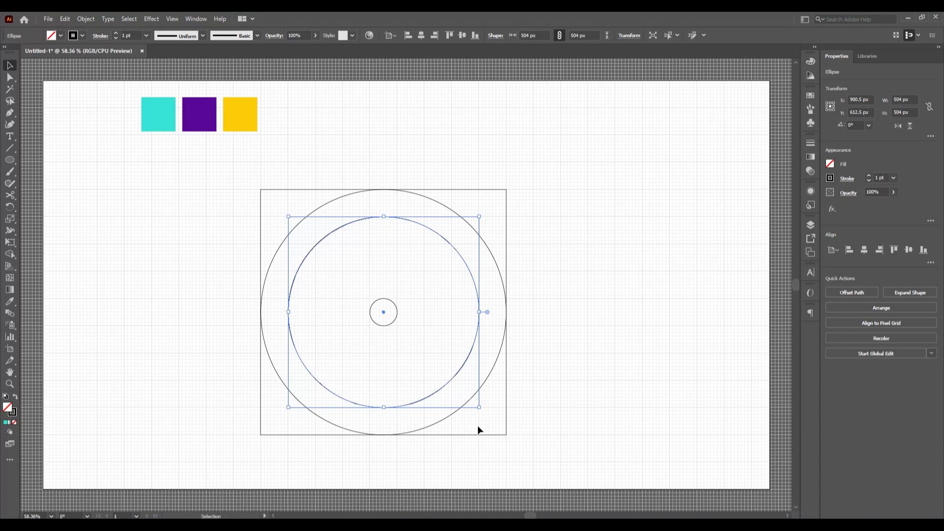
# - Duplicate the 504 px circle in place and scale the copy from its centre to 360 px
pyautogui.click(65, 21)
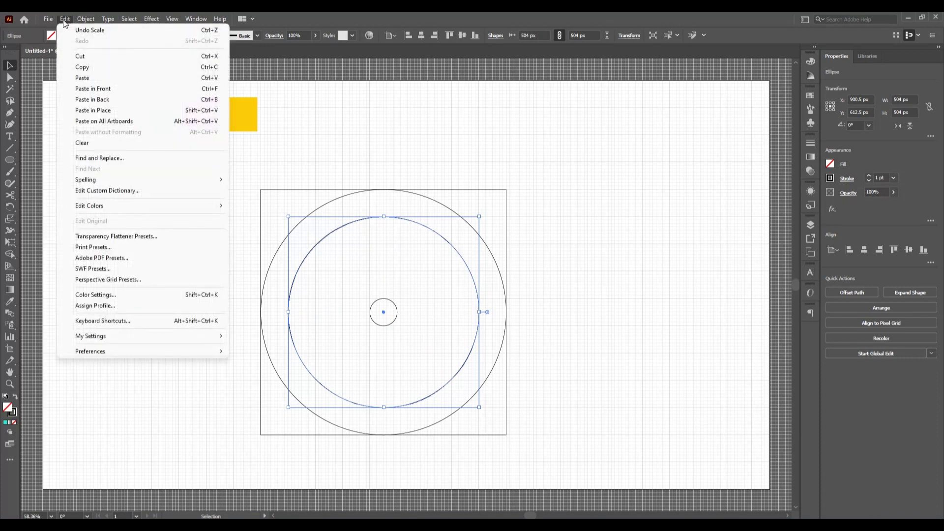
pyautogui.click(93, 68)
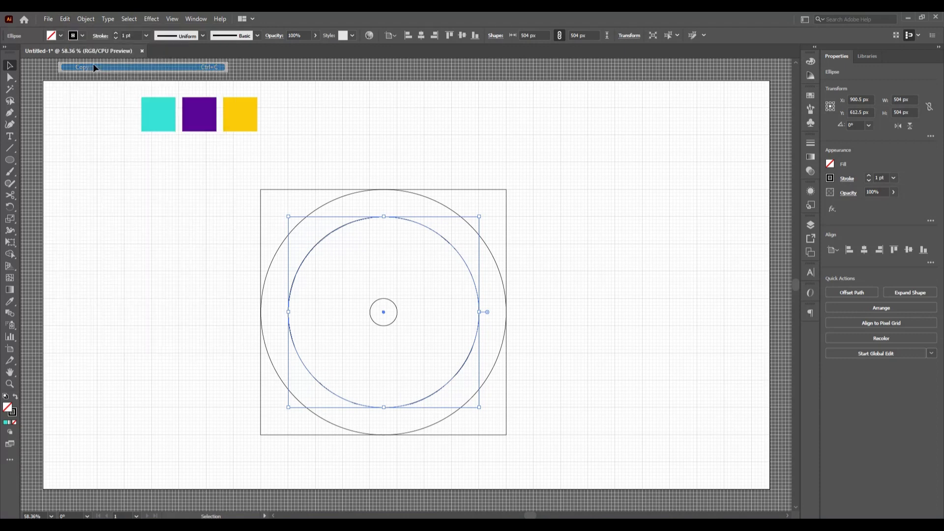
pyautogui.click(64, 19)
pyautogui.click(139, 111)
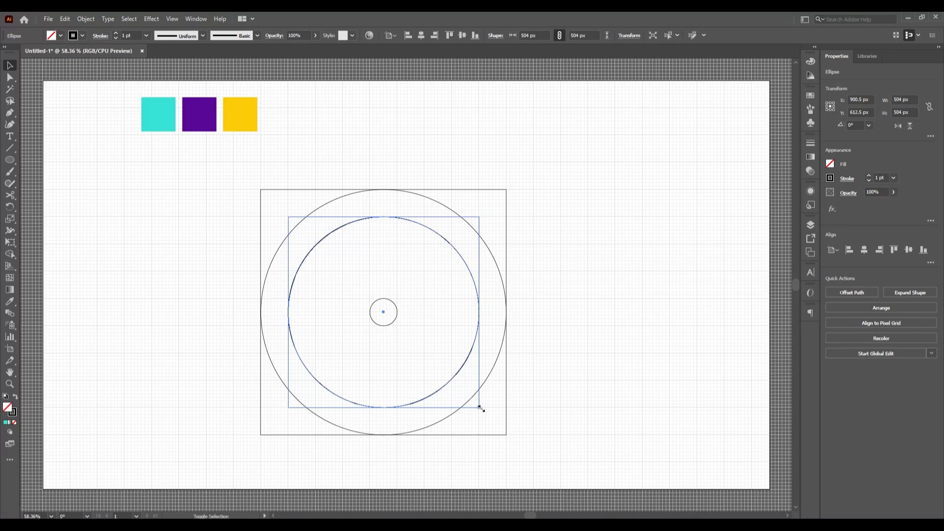
pyautogui.moveTo(480, 408); pyautogui.dragTo(453, 388)
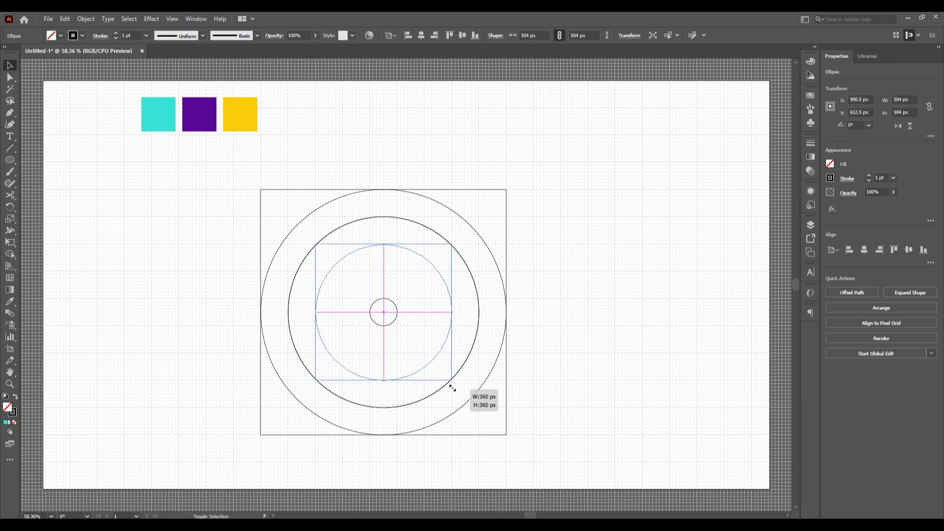
pyautogui.moveTo(453, 389); pyautogui.dragTo(452, 388)
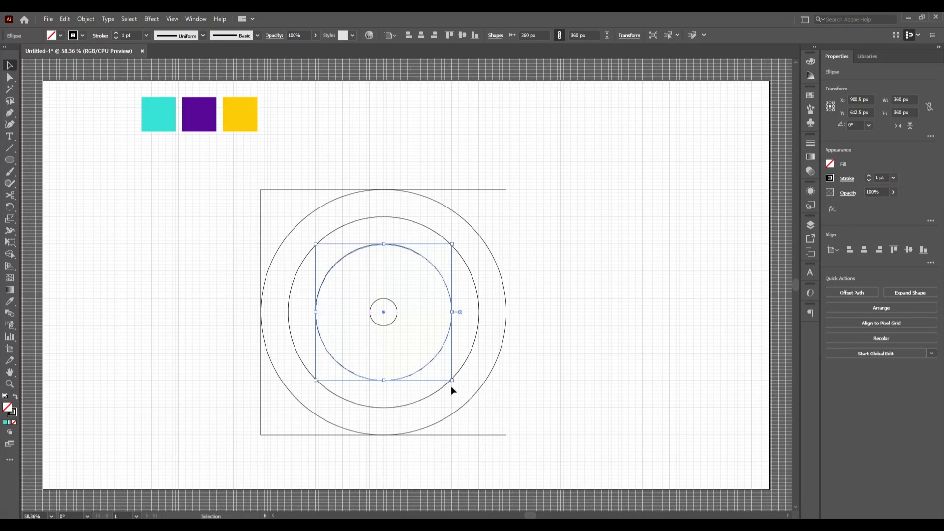
# - Duplicate the 360 px circle in place and scale the copy from its centre to 216 px
pyautogui.click(64, 19)
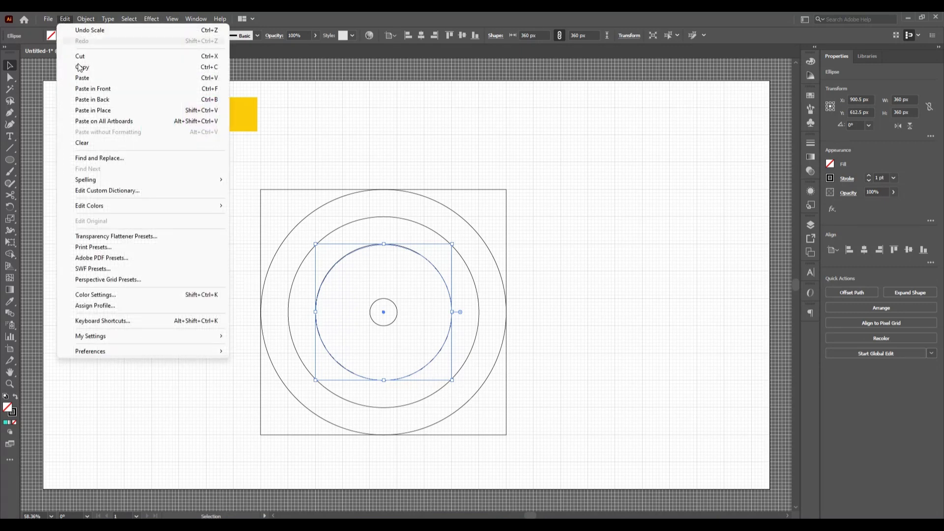
pyautogui.click(87, 67)
pyautogui.click(65, 19)
pyautogui.click(118, 111)
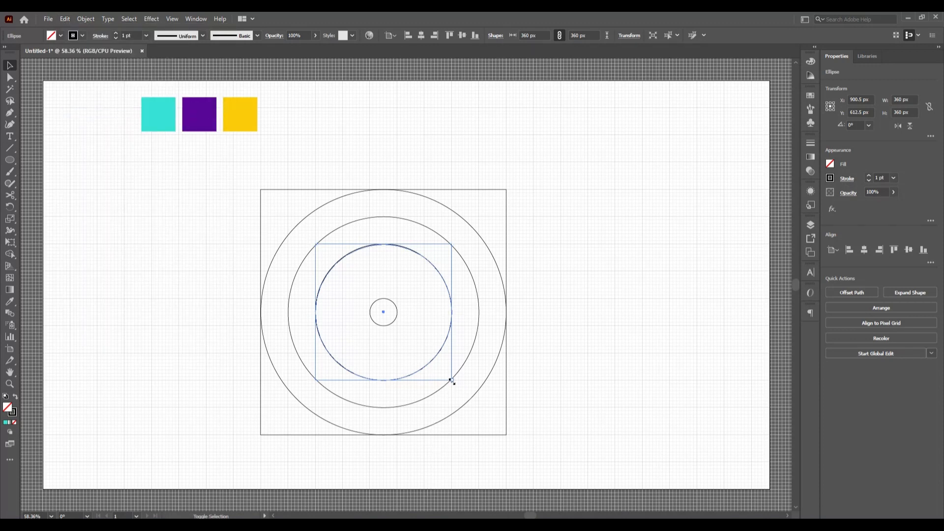
pyautogui.moveTo(450, 380); pyautogui.dragTo(428, 353)
pyautogui.click(600, 409)
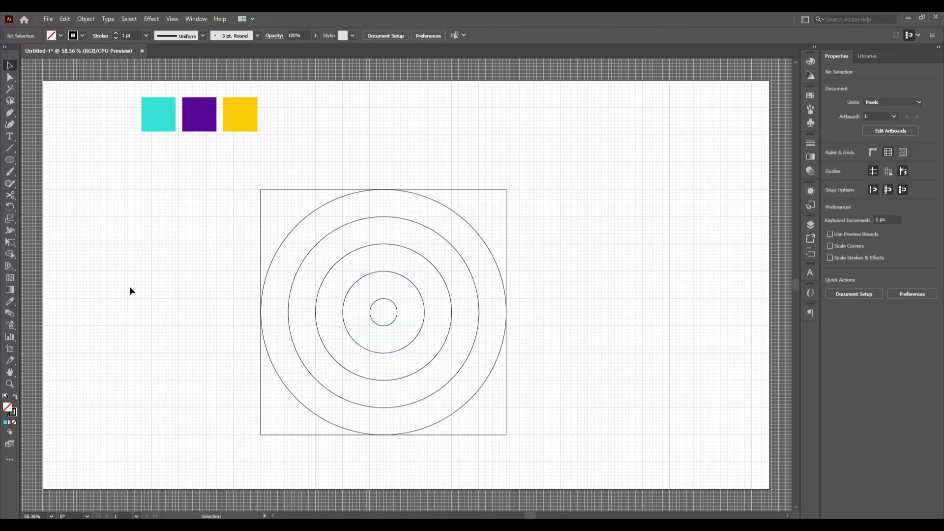
# - Draw a vertical line about 396 px long from the right edge of the second-smallest circle down past the square's bottom side
pyautogui.click(11, 150)
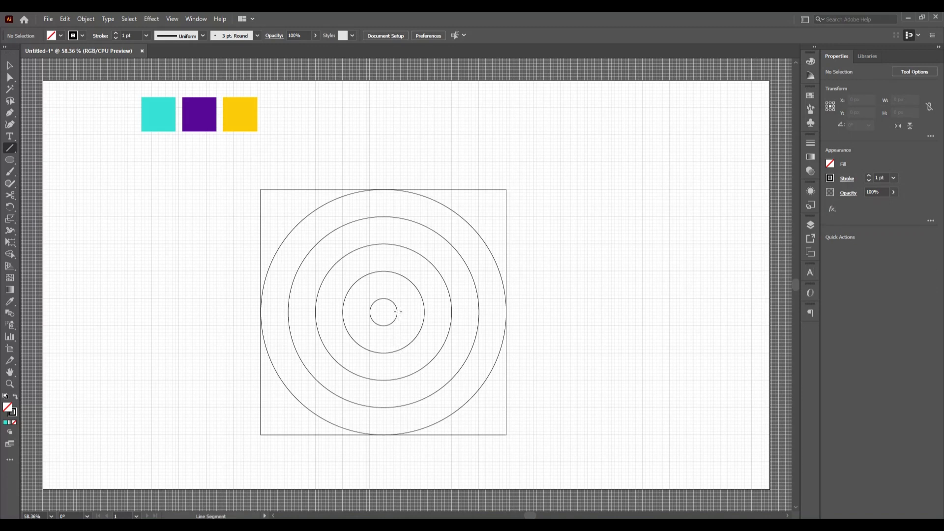
pyautogui.hotkey('ctrl', '1')
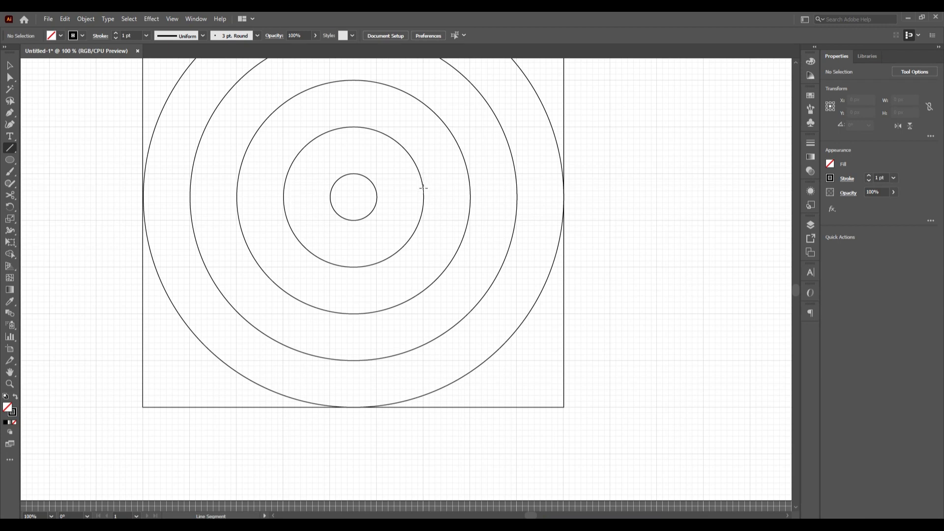
pyautogui.moveTo(423, 196); pyautogui.dragTo(425, 446)
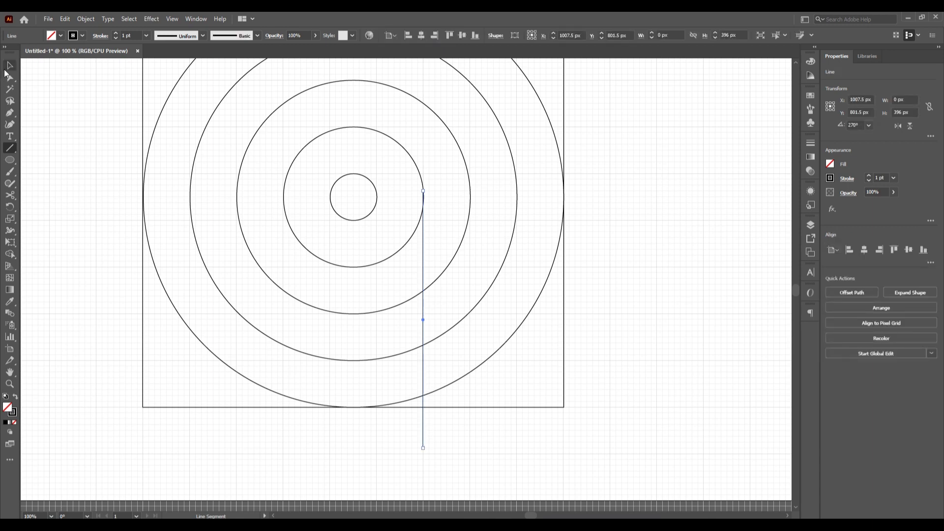
pyautogui.click(7, 68)
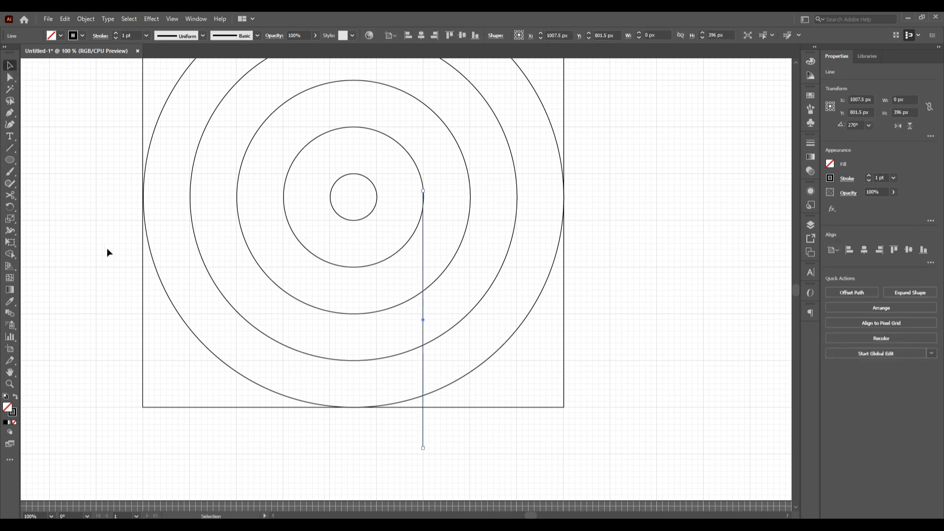
pyautogui.click(64, 176)
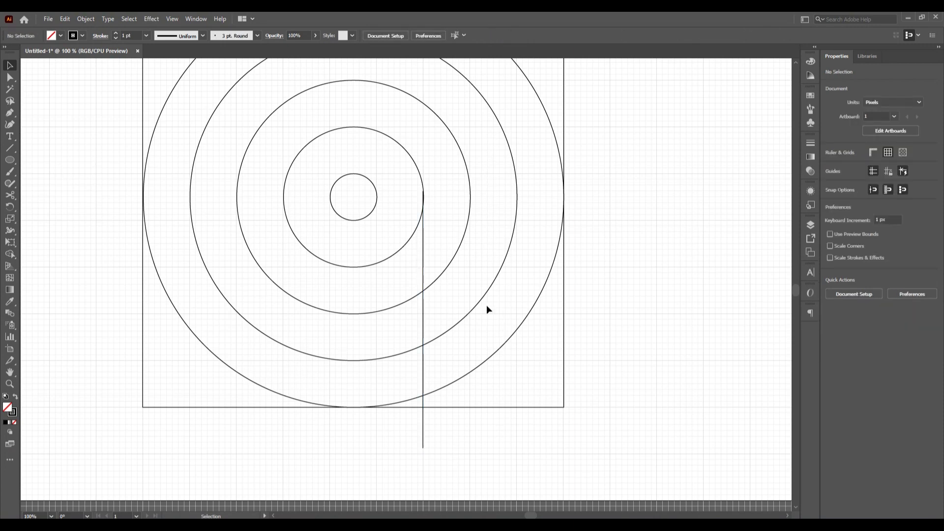
# - Align the vertical line to the right edge of the second-smallest circle, using that circle as the key object
pyautogui.click(424, 191)
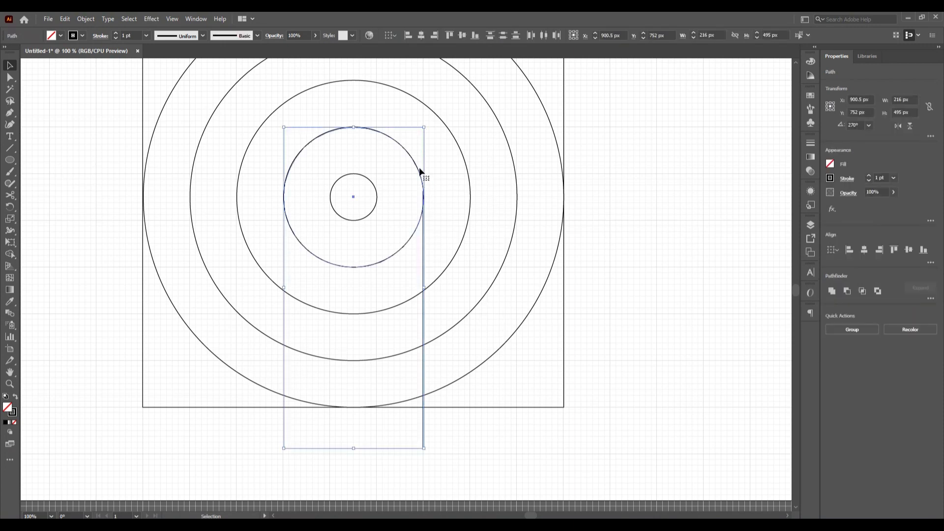
pyautogui.click(419, 172)
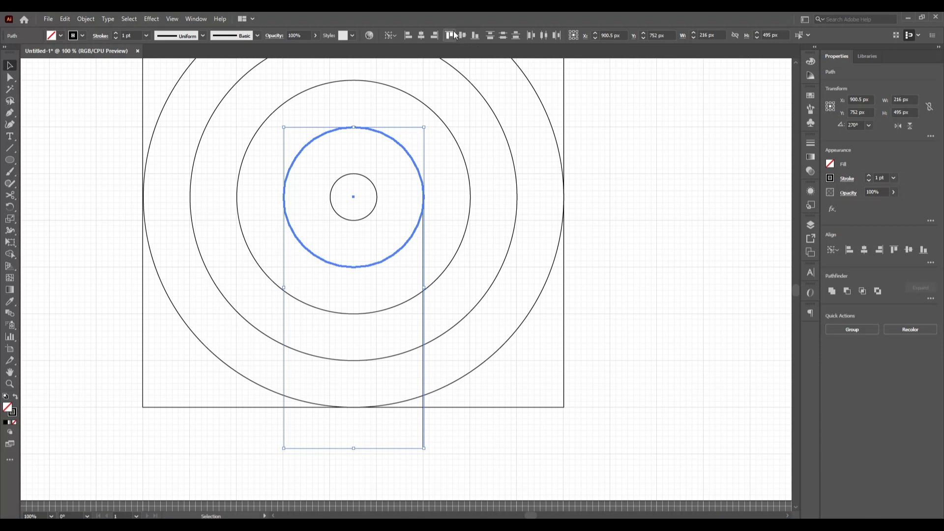
pyautogui.click(431, 38)
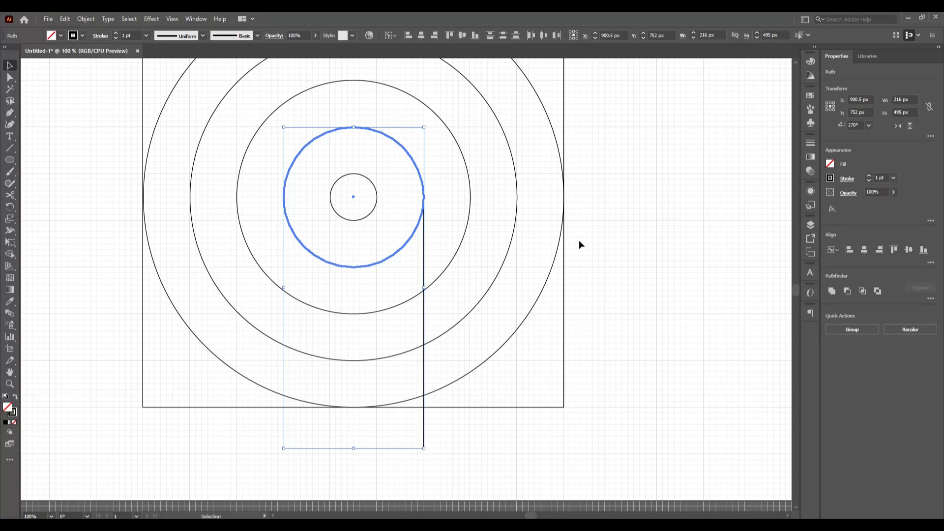
# - Draw a vertical line about 405 px long from the right edge of the 360 px circle down past the square's bottom side
pyautogui.click(670, 416)
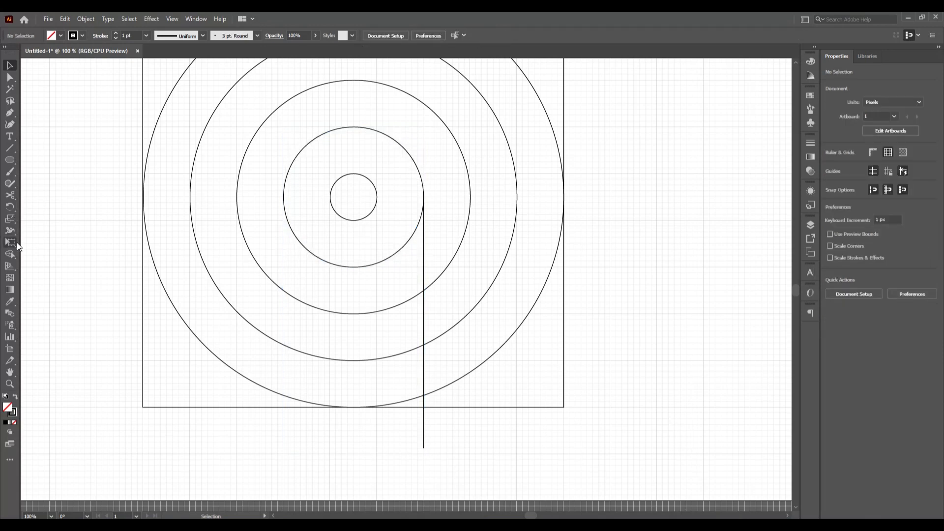
pyautogui.click(12, 146)
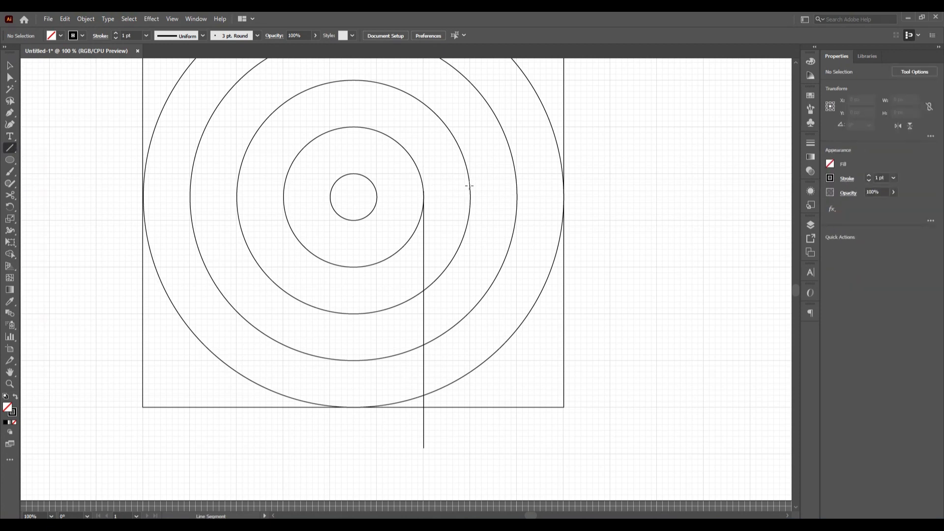
pyautogui.moveTo(470, 185); pyautogui.dragTo(470, 448)
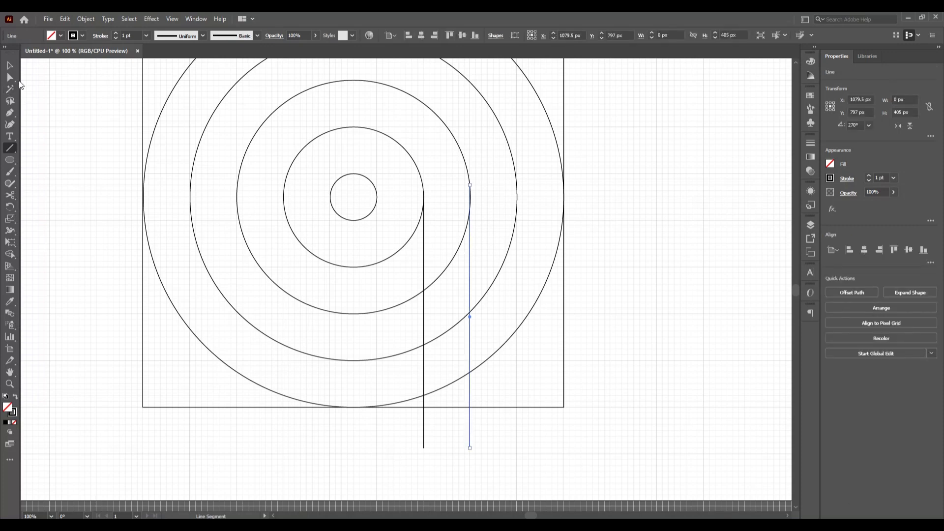
pyautogui.click(9, 65)
pyautogui.click(172, 295)
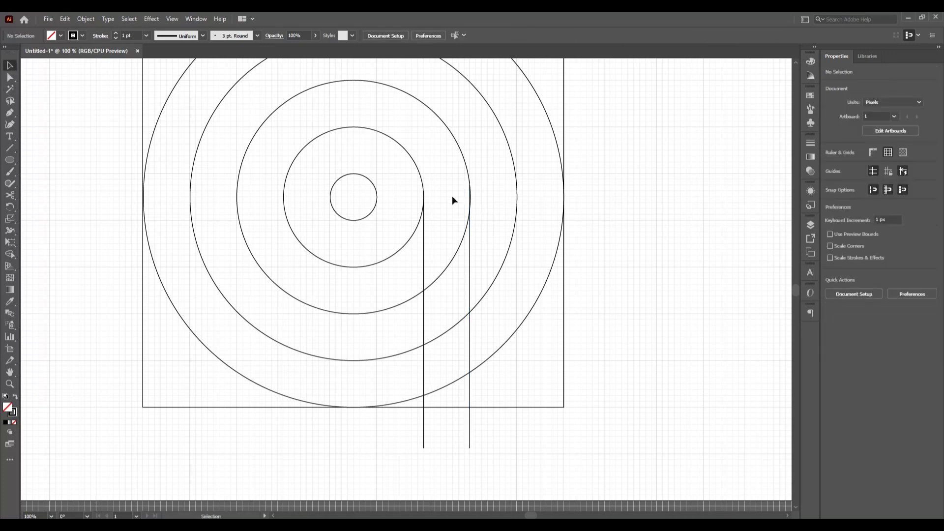
# - Align the new vertical line to the right edge of the 360 px circle, using that circle as the key object
pyautogui.moveTo(452, 197); pyautogui.dragTo(496, 230)
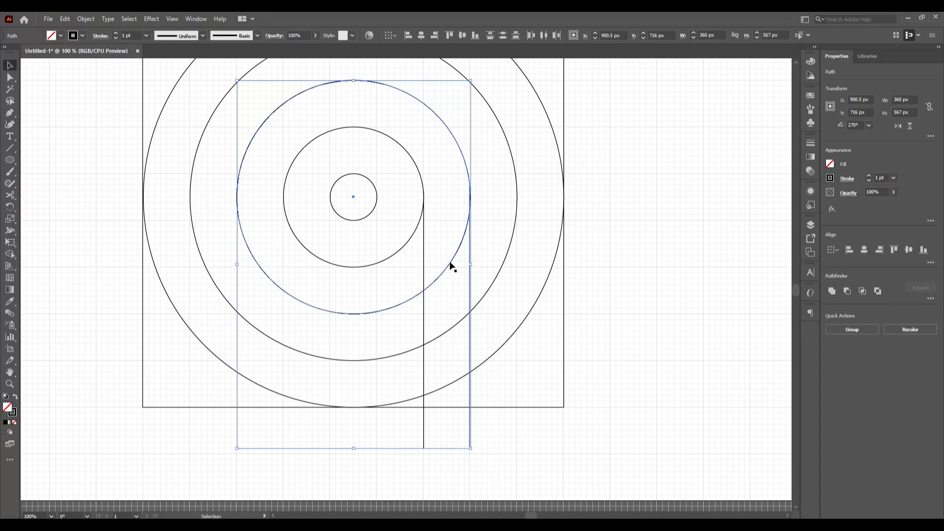
pyautogui.hotkey('ctrl', 'shift', 'a')
pyautogui.moveTo(453, 199); pyautogui.dragTo(469, 121)
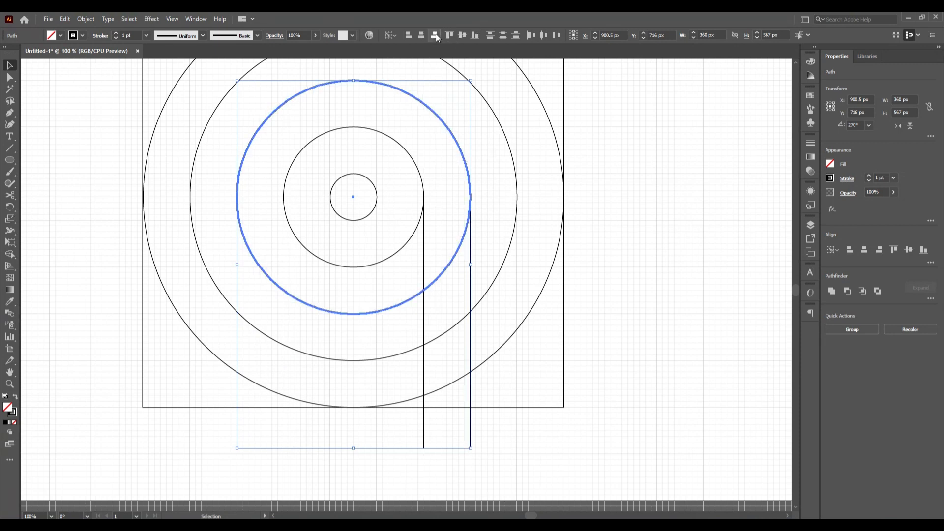
pyautogui.click(654, 324)
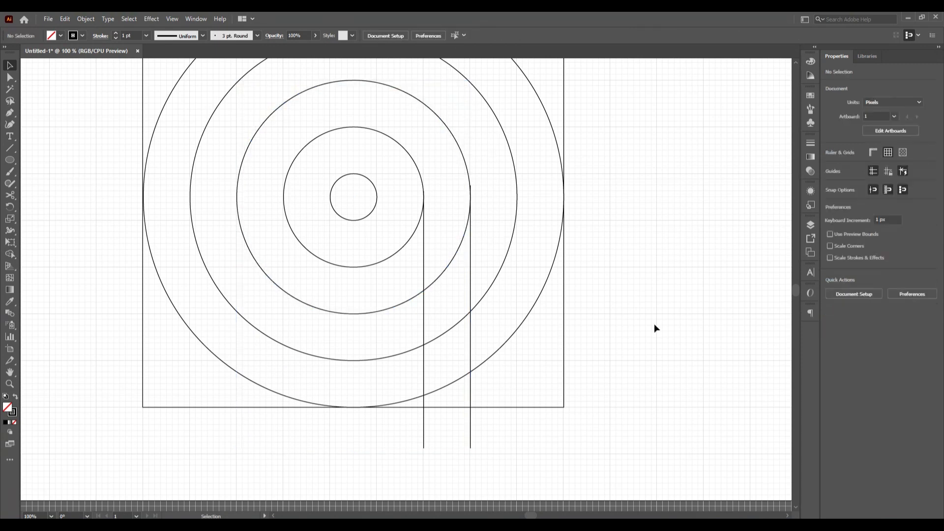
# - Draw a vertical line about 387 px long from the right edge of the 504 px circle down past the square's bottom side
pyautogui.click(10, 148)
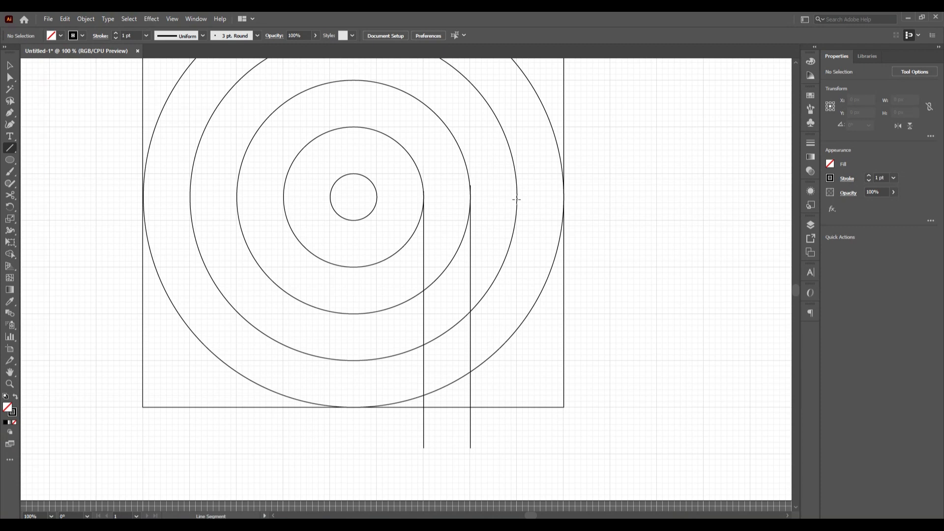
pyautogui.moveTo(517, 200); pyautogui.dragTo(516, 448)
pyautogui.click(11, 66)
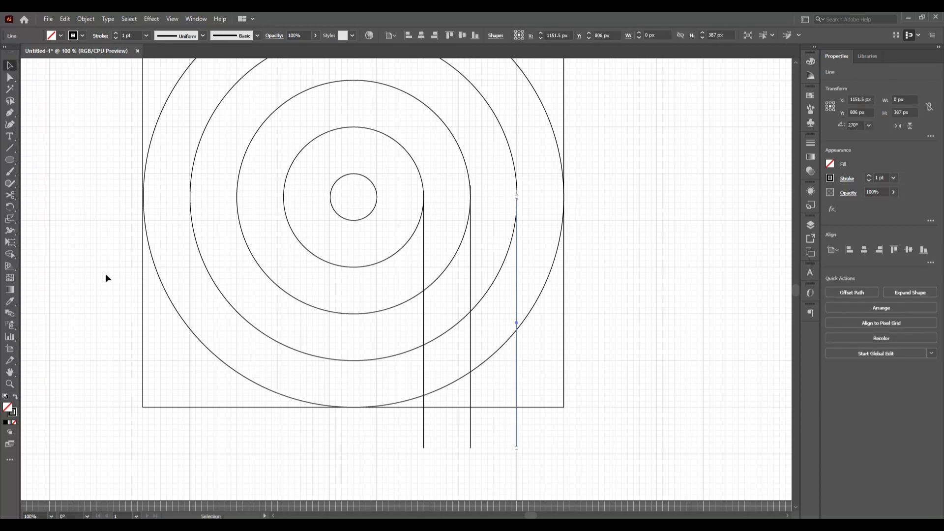
pyautogui.click(776, 375)
# - Align the newest line to the right edge of the 504 px circle as key object, and nudge the 360 px circle's line slightly down
pyautogui.moveTo(507, 199); pyautogui.dragTo(538, 229)
pyautogui.click(512, 160)
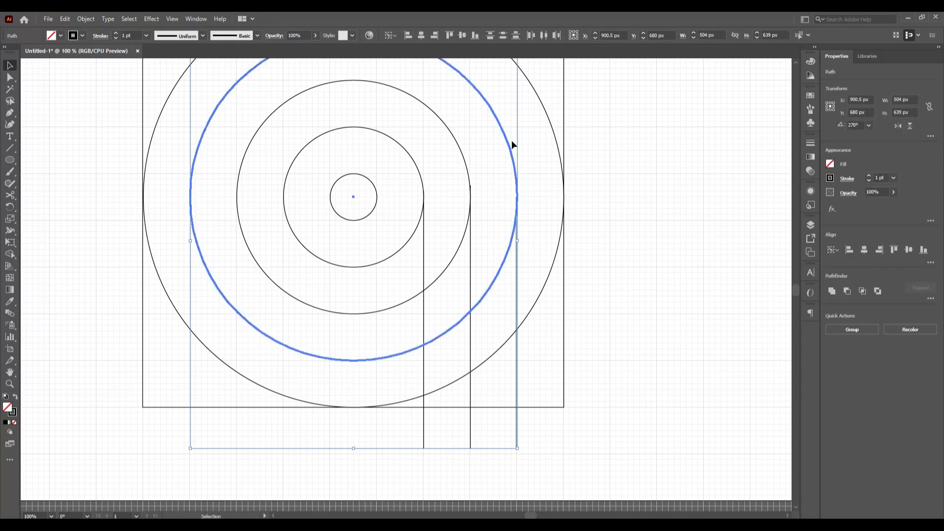
pyautogui.click(434, 36)
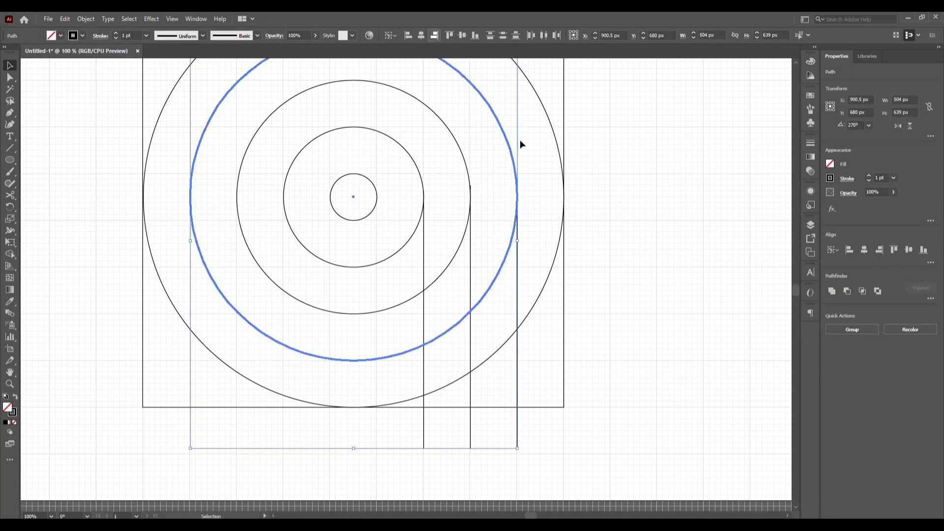
pyautogui.click(696, 291)
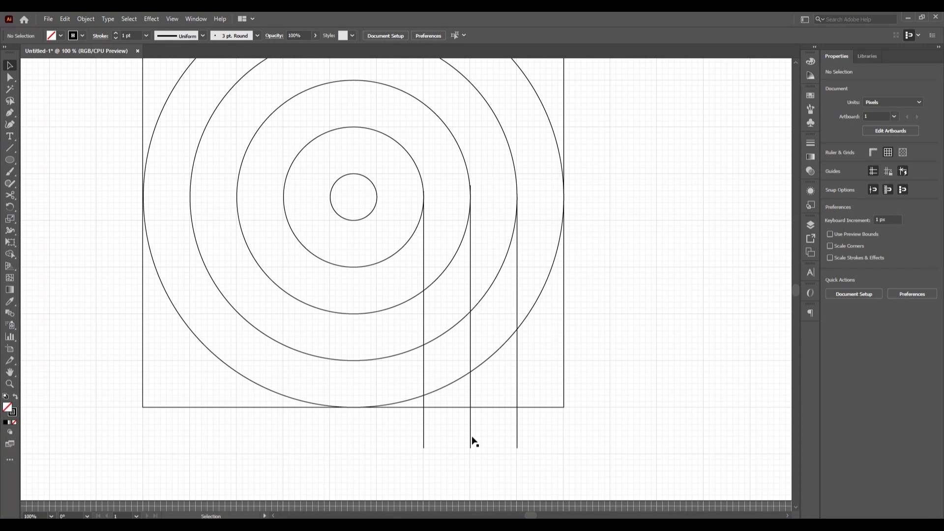
pyautogui.moveTo(464, 433); pyautogui.dragTo(478, 442)
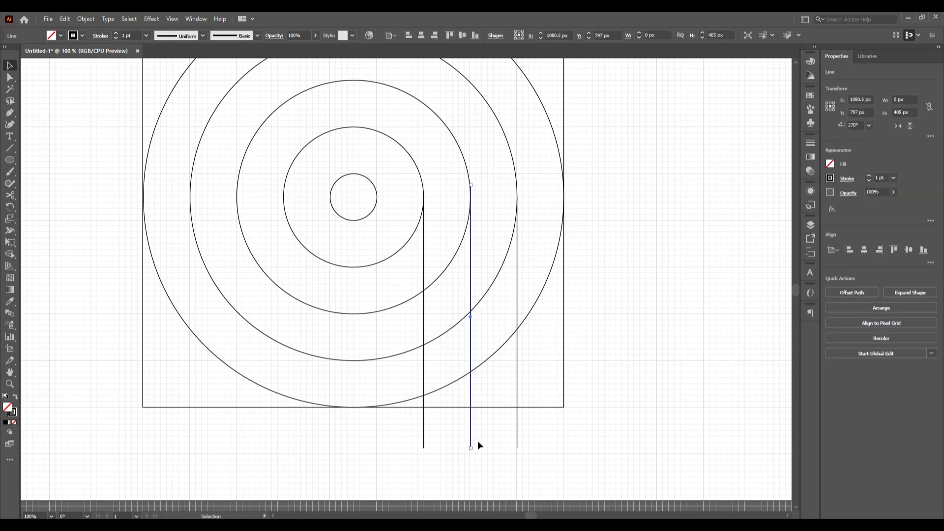
pyautogui.click(627, 341)
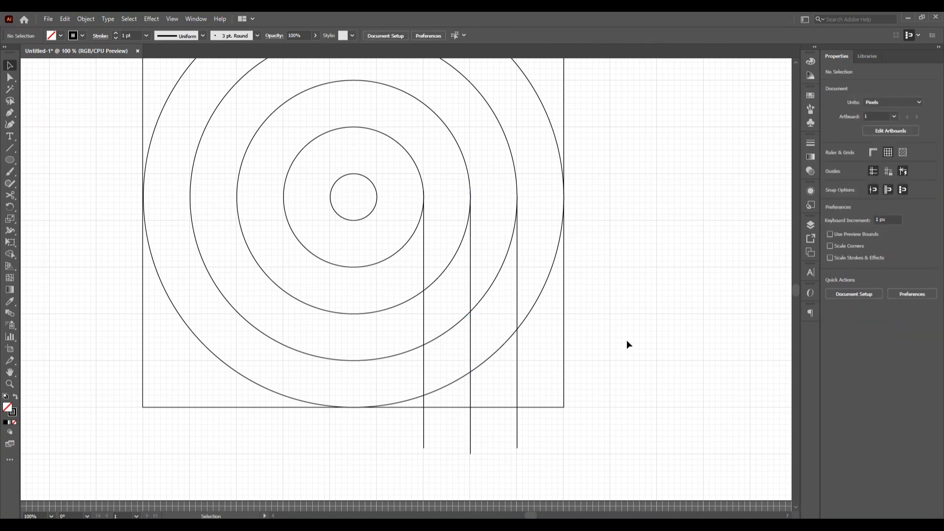
# - Draw a vertical line about 351 px long from the right edge of the smallest circle down past the square's bottom side
pyautogui.click(10, 148)
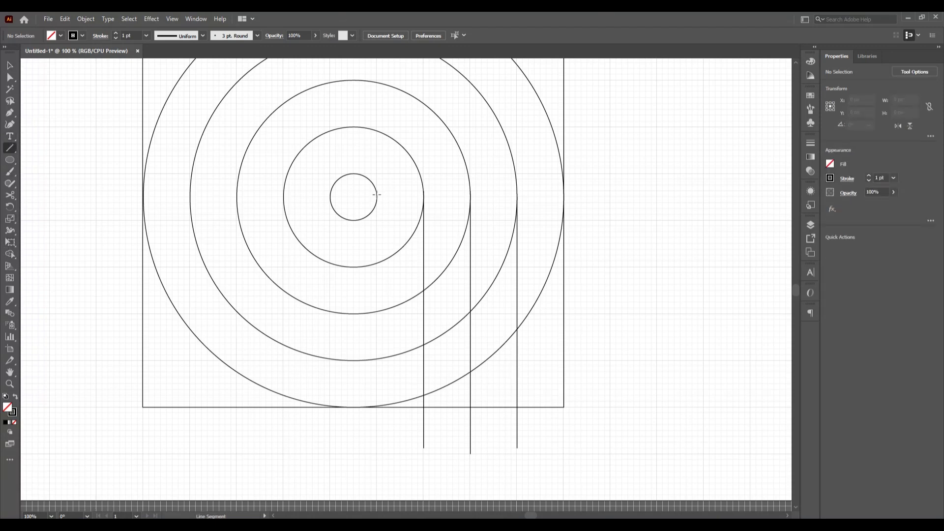
pyautogui.moveTo(377, 254); pyautogui.dragTo(376, 424)
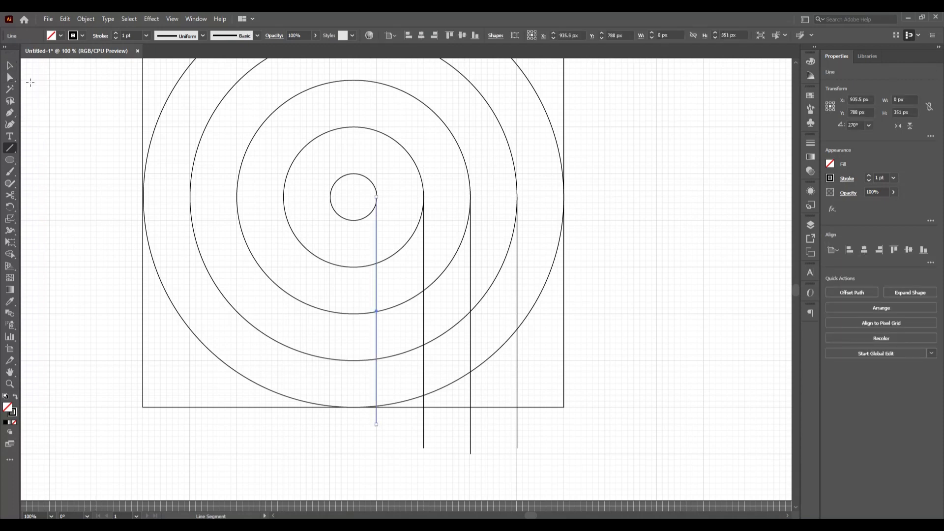
pyautogui.click(10, 65)
pyautogui.click(69, 226)
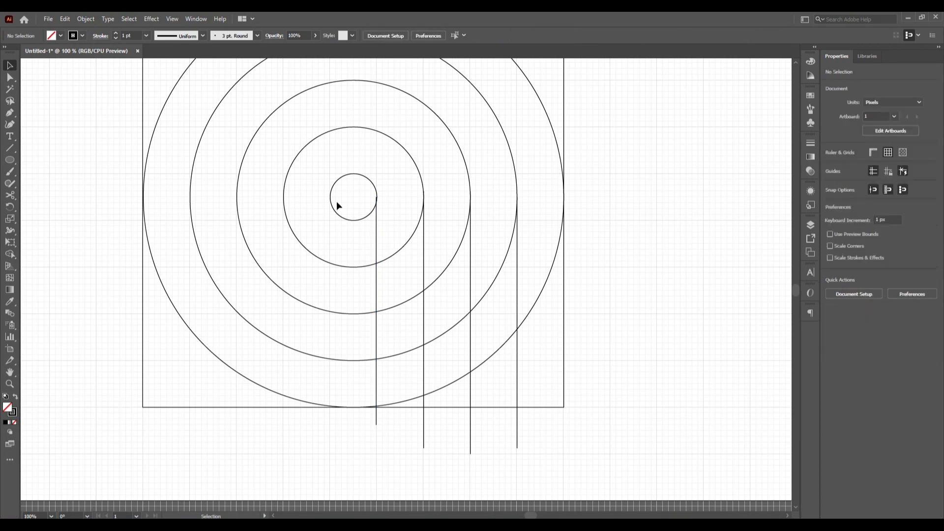
# - Align the newest vertical line to the right edge of the smallest circle, using that circle as the key object
pyautogui.click(378, 211)
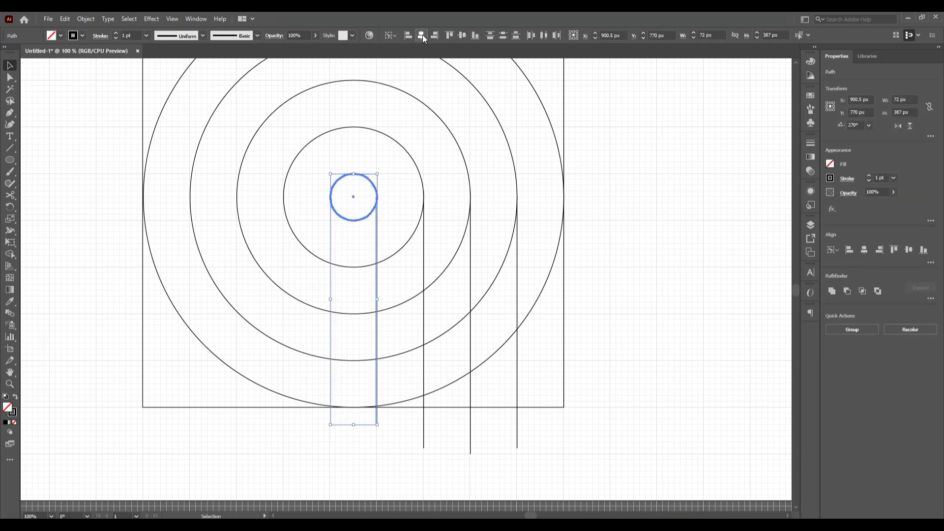
pyautogui.click(434, 36)
pyautogui.click(618, 322)
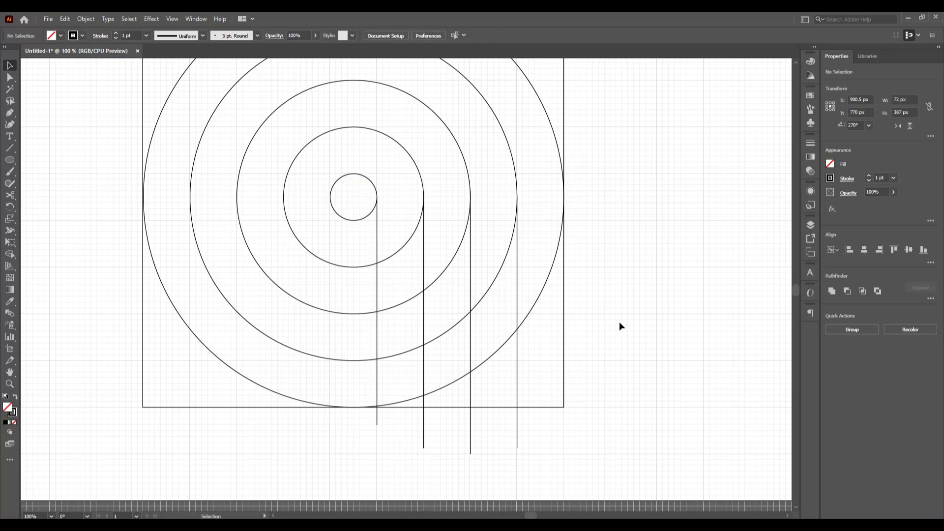
pyautogui.moveTo(367, 276); pyautogui.dragTo(378, 285)
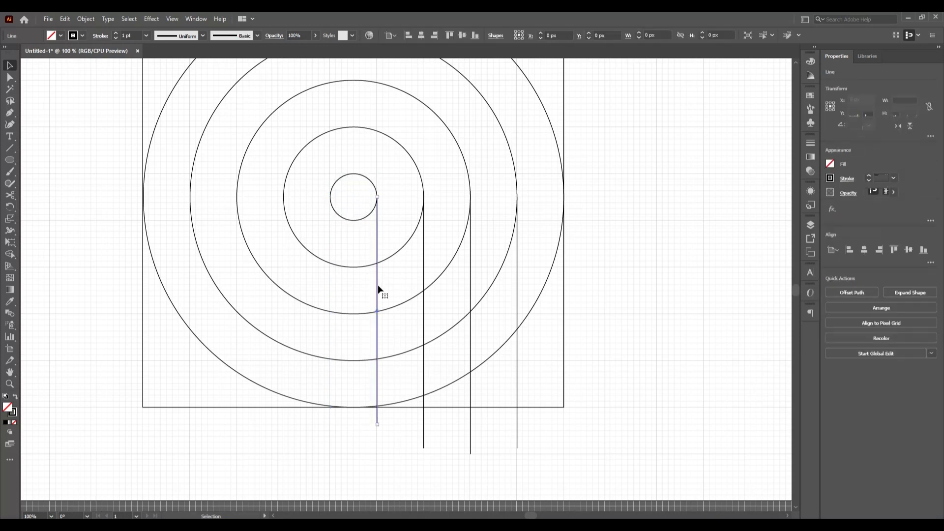
pyautogui.click(711, 278)
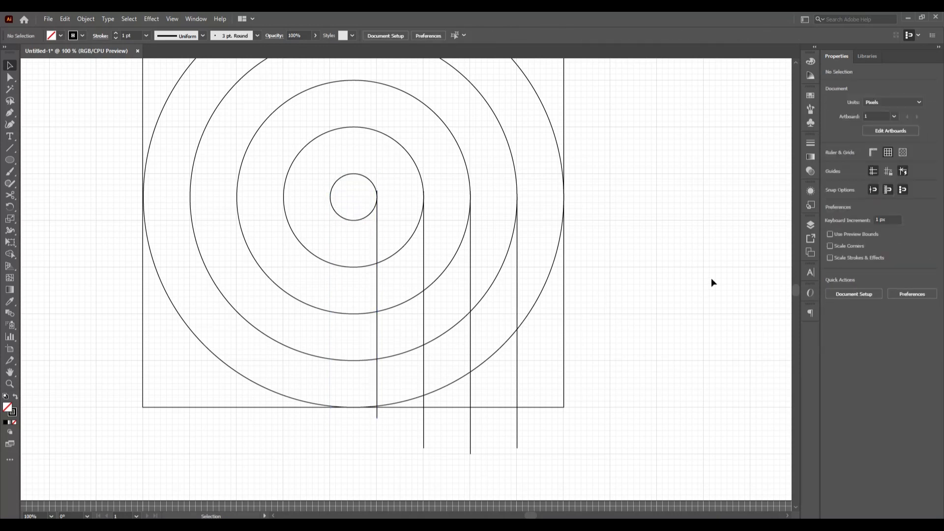
pyautogui.click(564, 323)
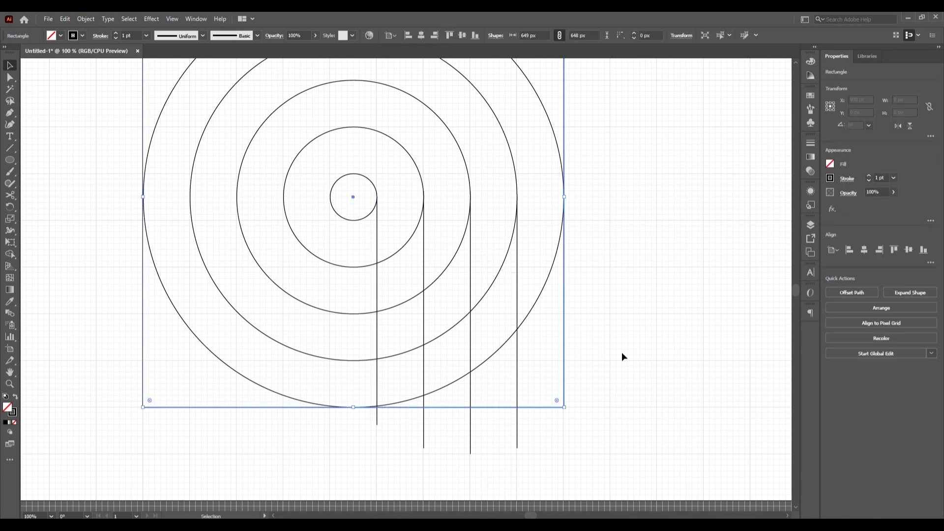
pyautogui.hotkey('ctrl', '2')
# - Select the square, all circles and all vertical lines for the Shape Builder tool and set its fill to black
pyautogui.hotkey('ctrl', '0')
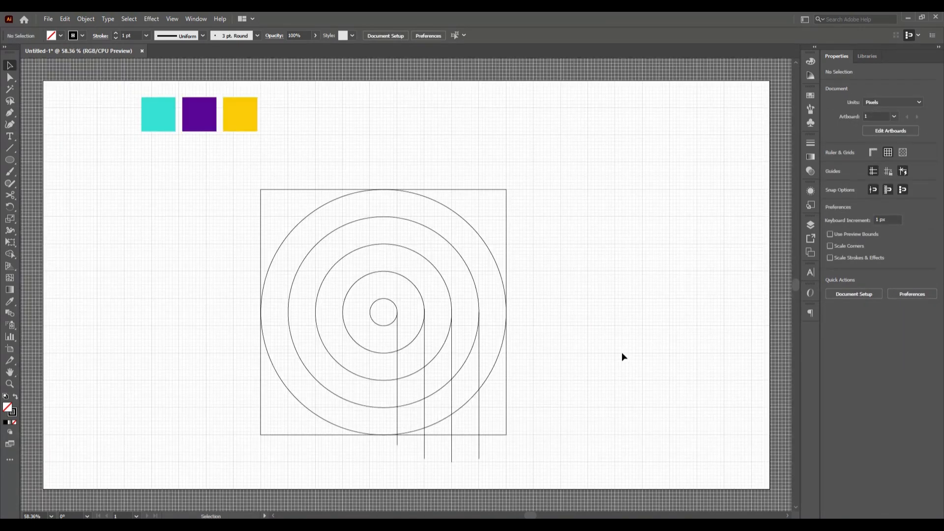
pyautogui.moveTo(155, 221)
pyautogui.mouseDown()
pyautogui.moveTo(473, 403)
pyautogui.moveTo(583, 451)
pyautogui.mouseUp()
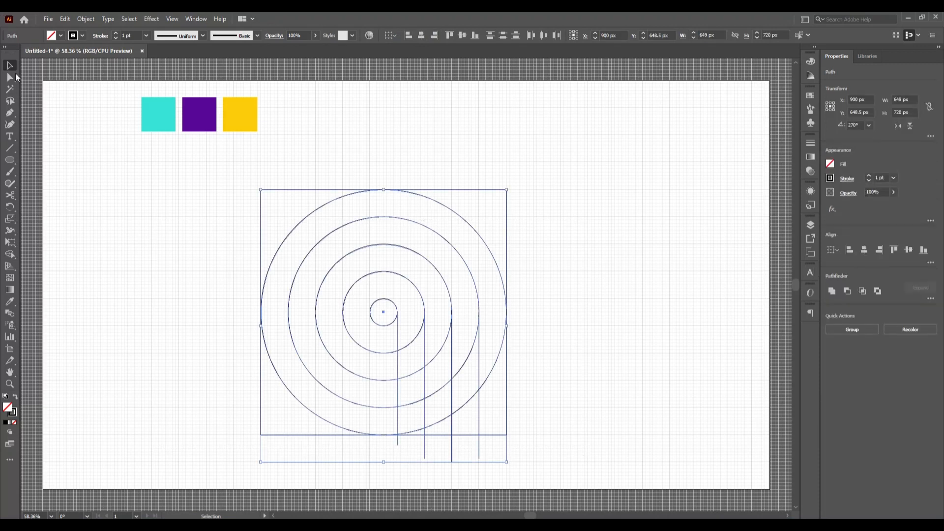
pyautogui.click(10, 255)
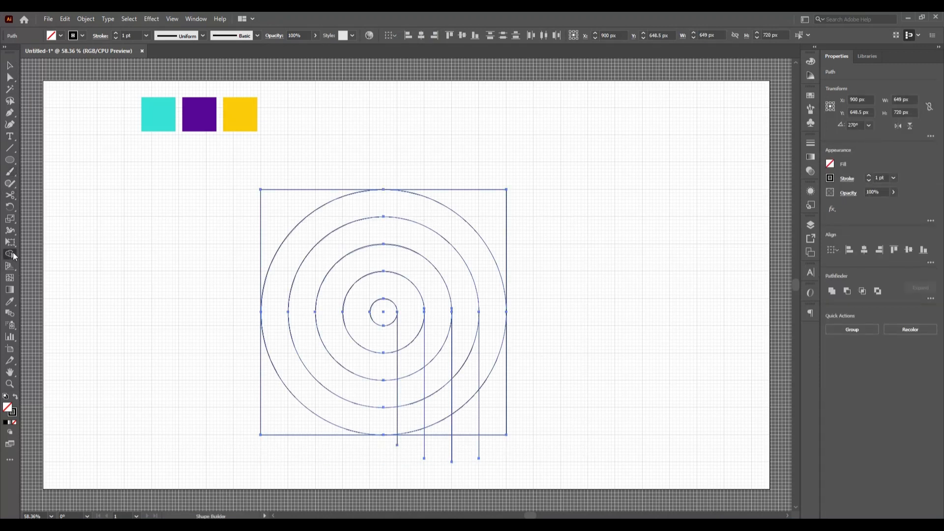
pyautogui.click(59, 36)
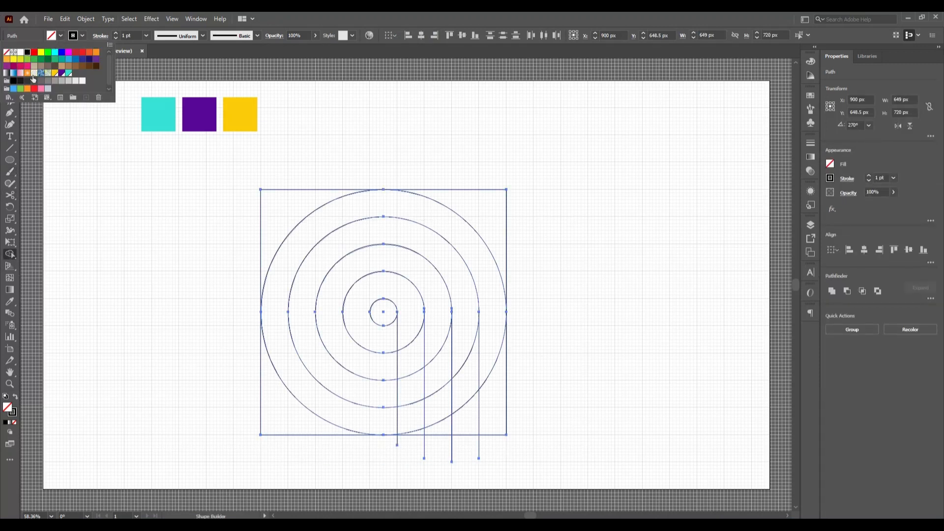
pyautogui.click(28, 53)
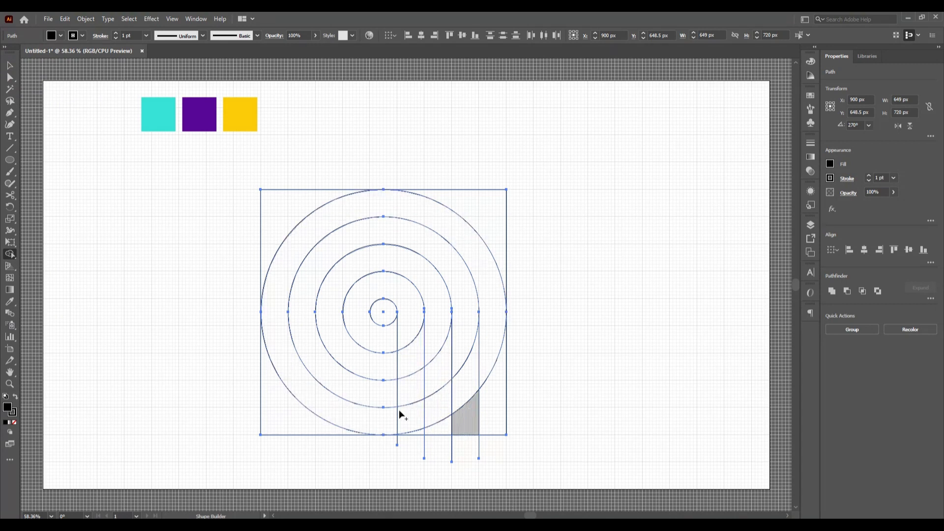
# - Merge each of the four ring areas with its straight vertical leg at the lower right into a black band using Shape Builder
pyautogui.click(382, 415)
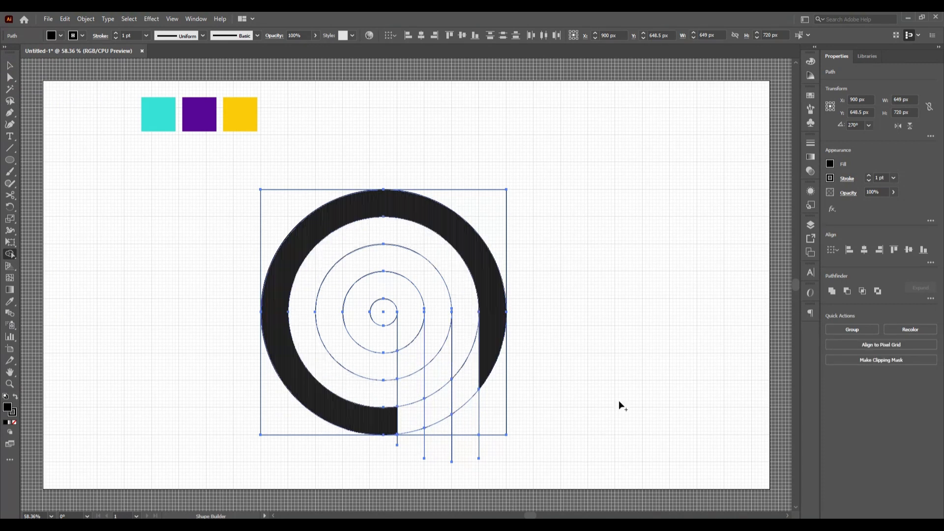
pyautogui.moveTo(491, 362)
pyautogui.mouseDown()
pyautogui.moveTo(490, 415)
pyautogui.moveTo(524, 442)
pyautogui.mouseUp()
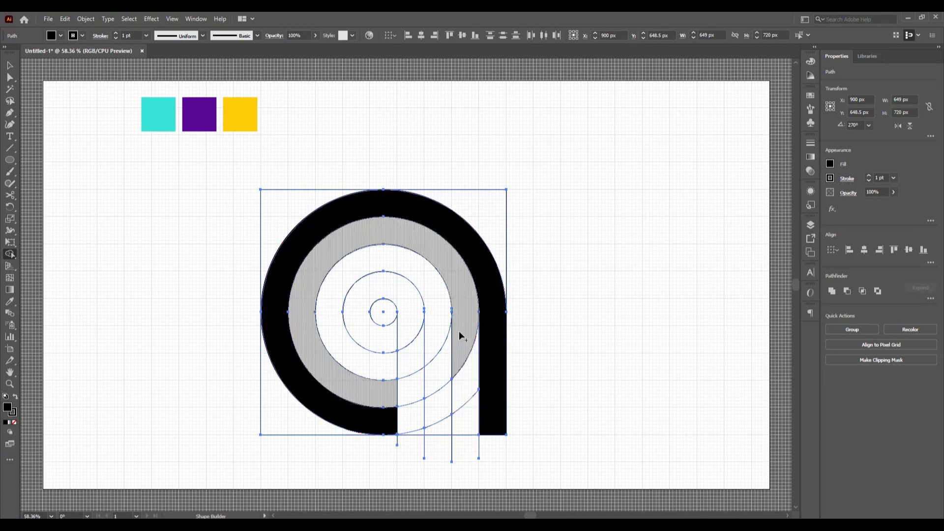
pyautogui.moveTo(459, 336); pyautogui.dragTo(463, 423)
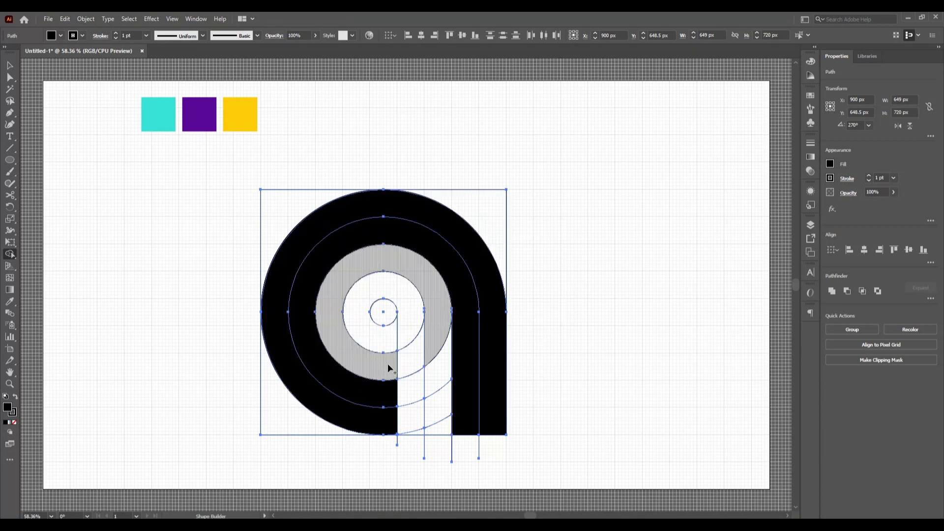
pyautogui.moveTo(435, 351)
pyautogui.mouseDown()
pyautogui.moveTo(431, 429)
pyautogui.moveTo(415, 362)
pyautogui.moveTo(417, 320)
pyautogui.mouseUp()
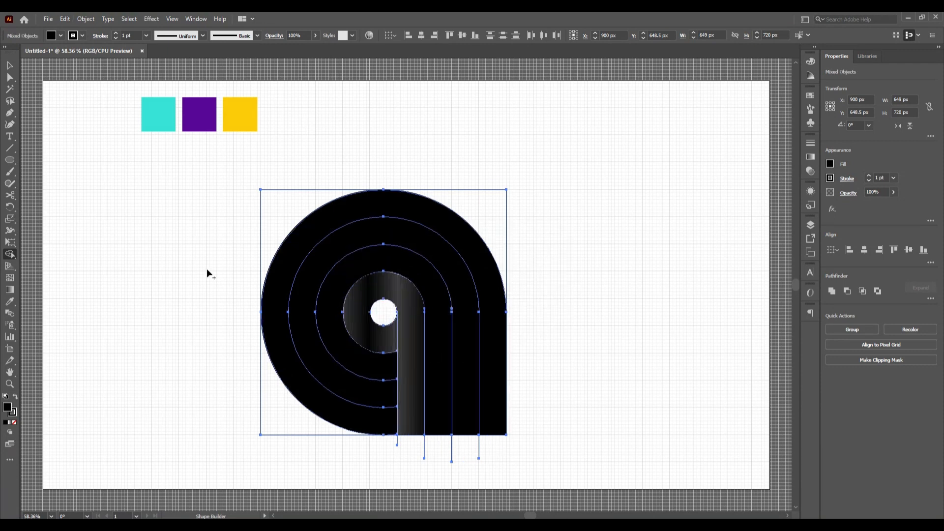
# - Select the four black bands together and cut them from the construction geometry
pyautogui.click(10, 66)
pyautogui.click(89, 308)
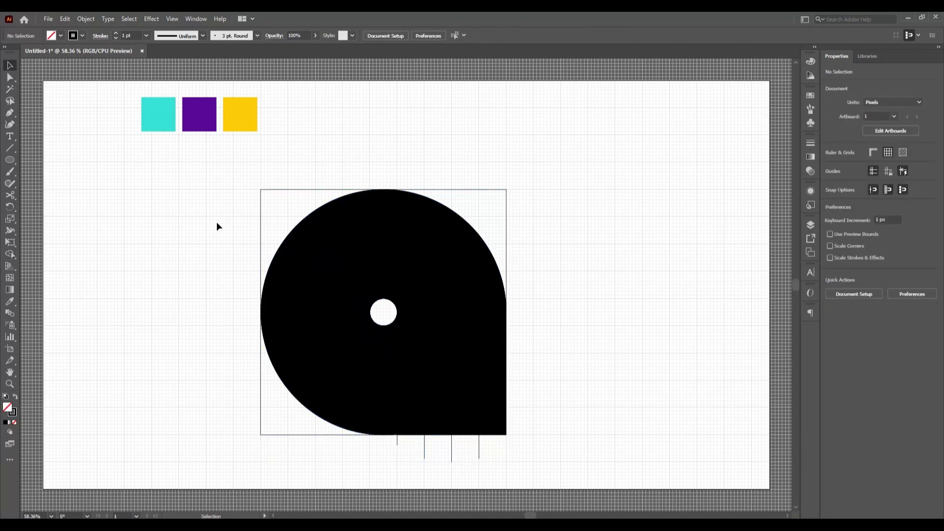
pyautogui.click(285, 265)
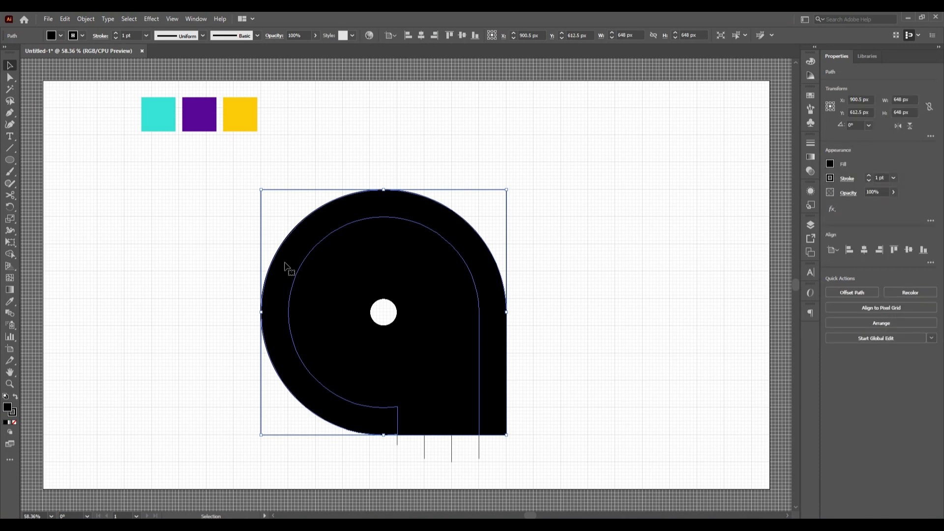
pyautogui.keyDown('shift'); pyautogui.click(312, 309); pyautogui.keyUp('shift')
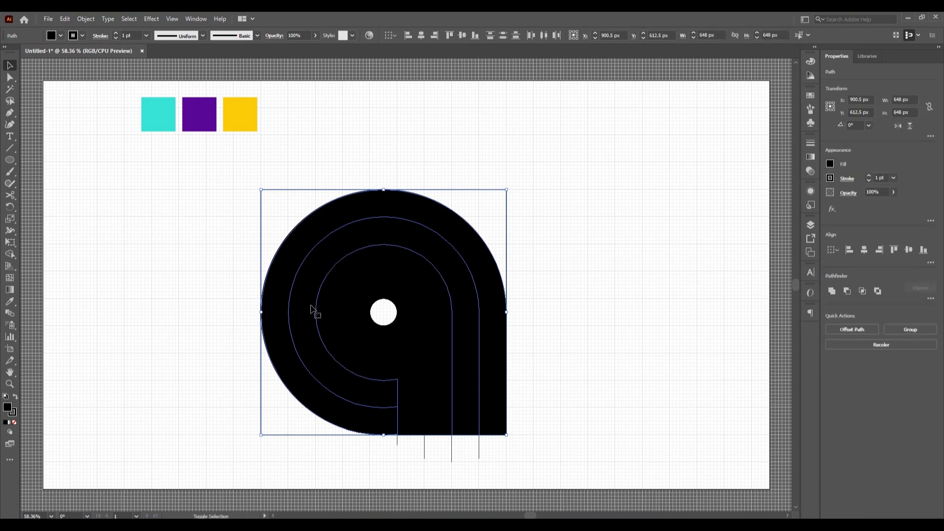
pyautogui.keyDown('shift'); pyautogui.click(363, 347); pyautogui.keyUp('shift')
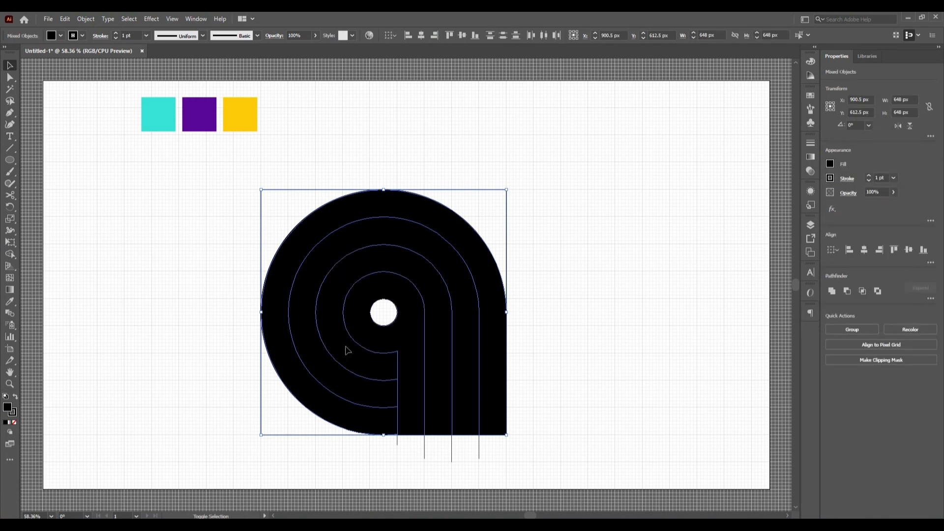
pyautogui.keyDown('shift'); pyautogui.click(408, 330); pyautogui.keyUp('shift')
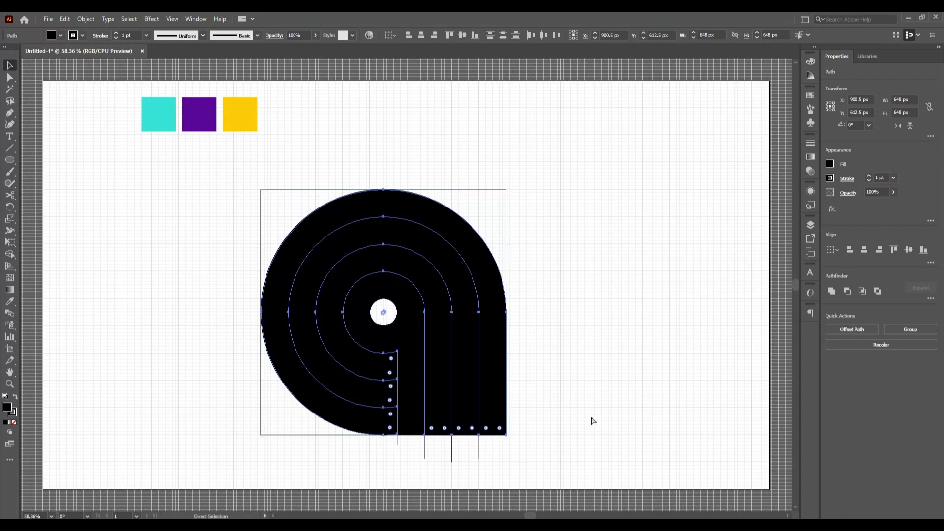
pyautogui.click(591, 416)
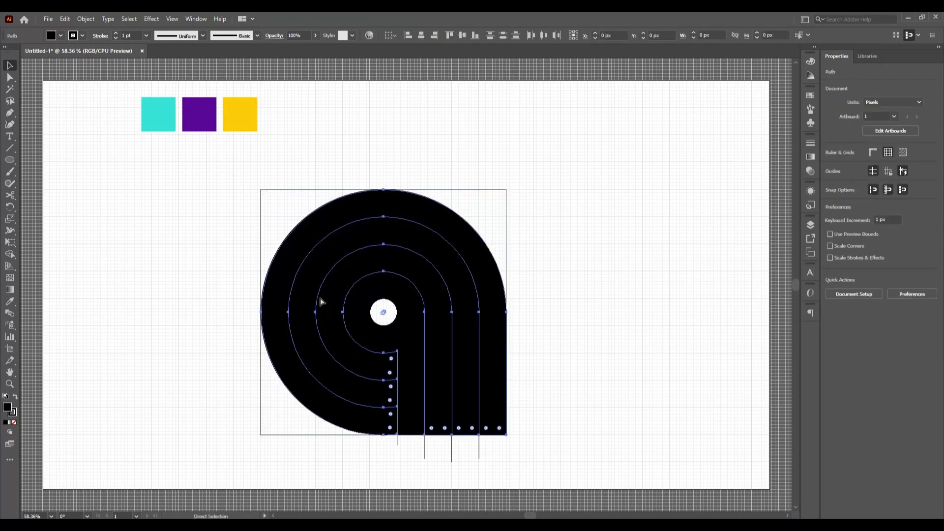
pyautogui.keyDown('shift'); pyautogui.click(371, 338); pyautogui.keyUp('shift')
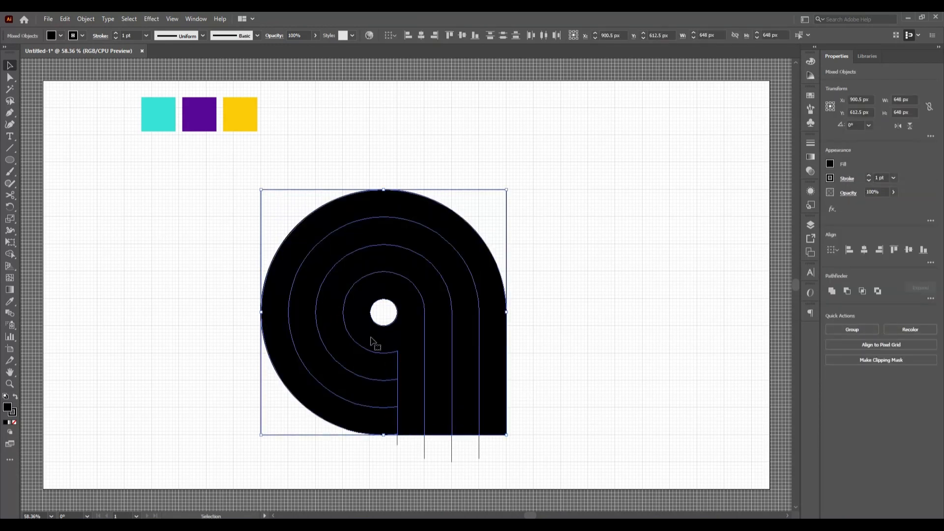
pyautogui.press('Delete')
# - Delete the leftover square, circle and line pieces and paste the four cut bands back onto the artboard
pyautogui.moveTo(153, 191); pyautogui.dragTo(674, 442)
pyautogui.press('Delete')
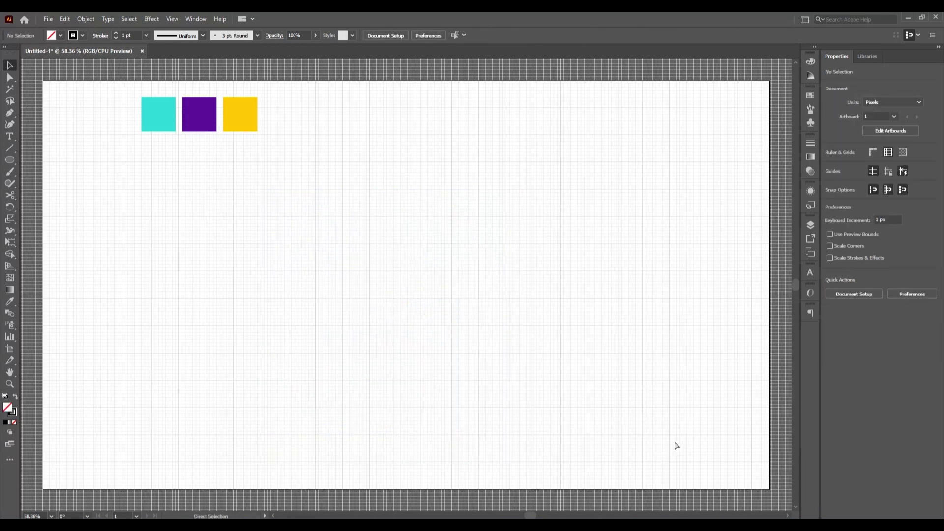
pyautogui.hotkey('ctrl', 'z')
pyautogui.press('v')
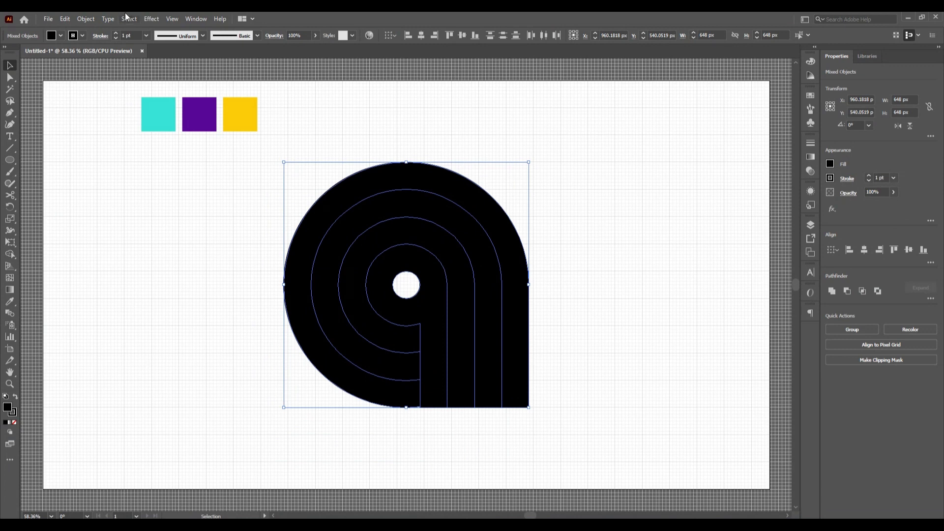
# - Undo the paste, the clean-up, the cut and the merge of the innermost band with its straight leg
pyautogui.click(82, 35)
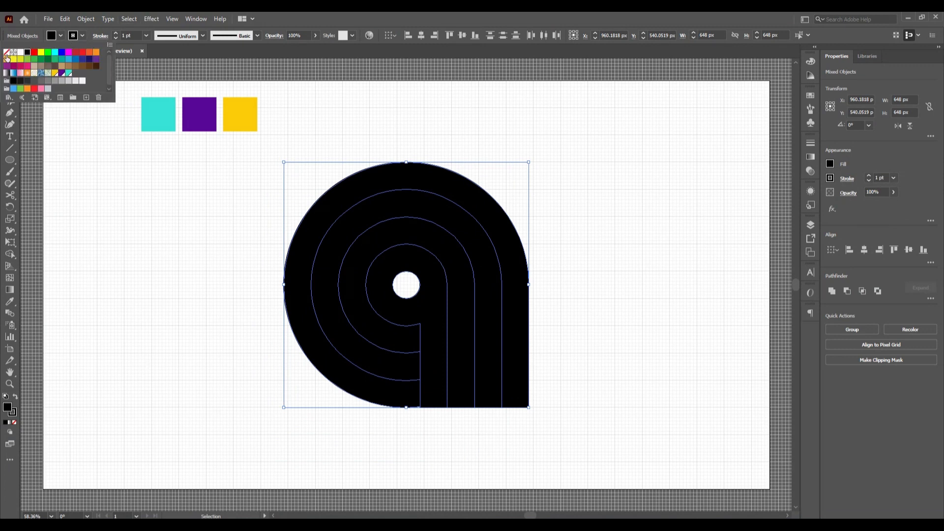
pyautogui.click(176, 309)
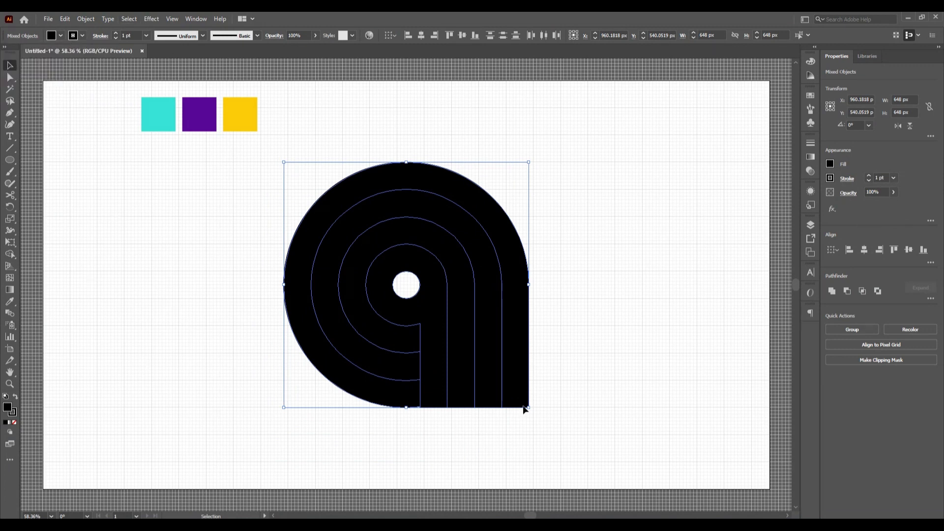
pyautogui.click(277, 396)
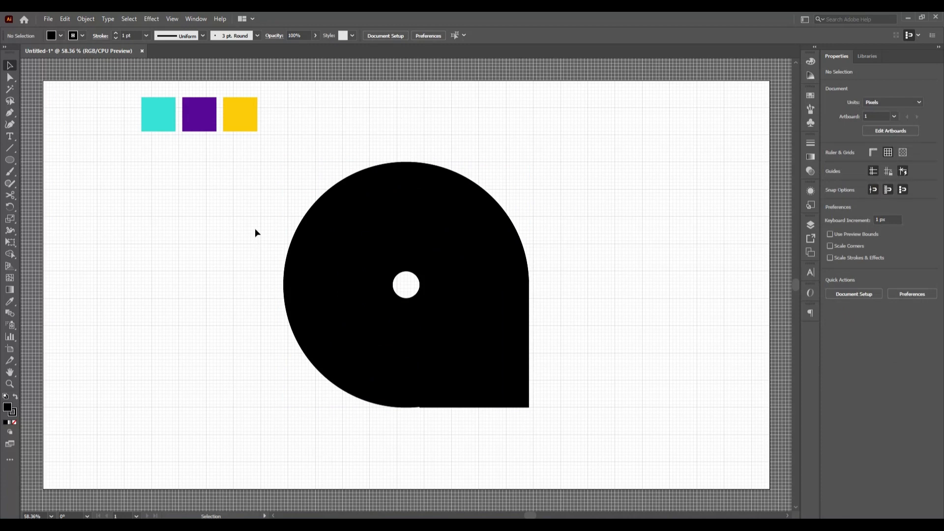
pyautogui.hotkey('ctrl', 'z')
pyautogui.hotkey('ctrl', 'z')
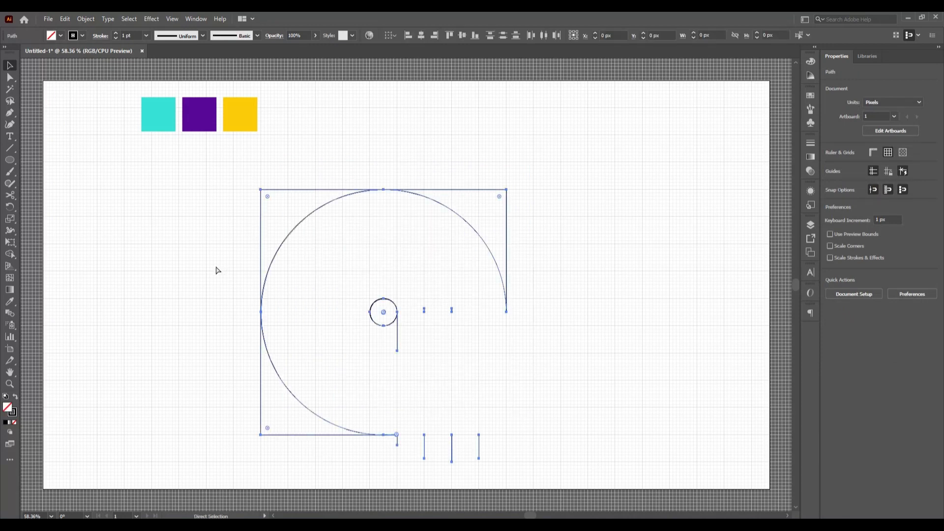
pyautogui.hotkey('ctrl', 'z')
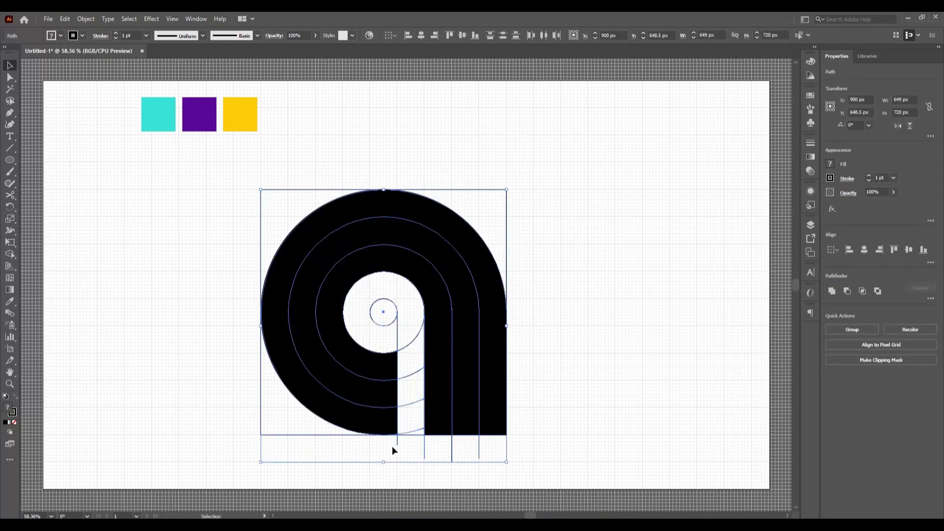
# - Merge the innermost ring with its straight leg in black using Shape Builder, including the small sliver at the square's bottom edge
pyautogui.scroll(1, 392, 450)
pyautogui.scroll(3, 385, 442)
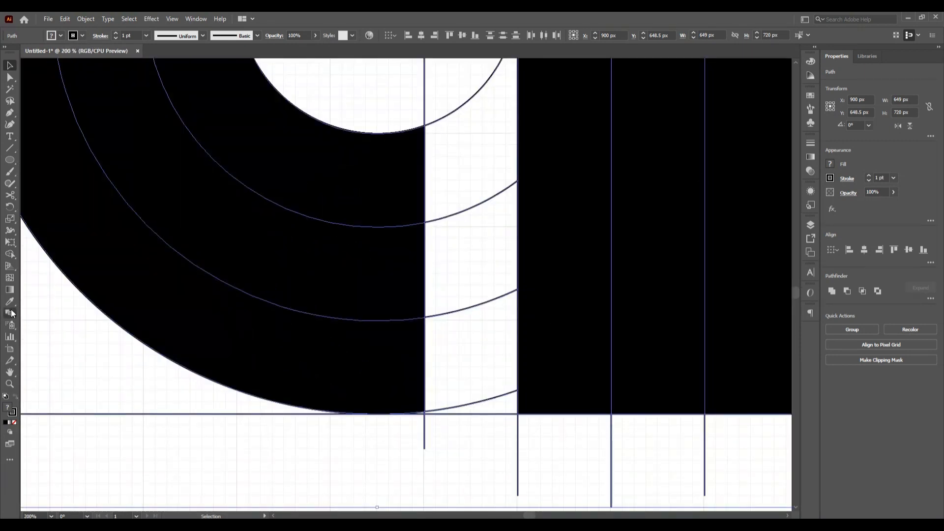
pyautogui.click(10, 254)
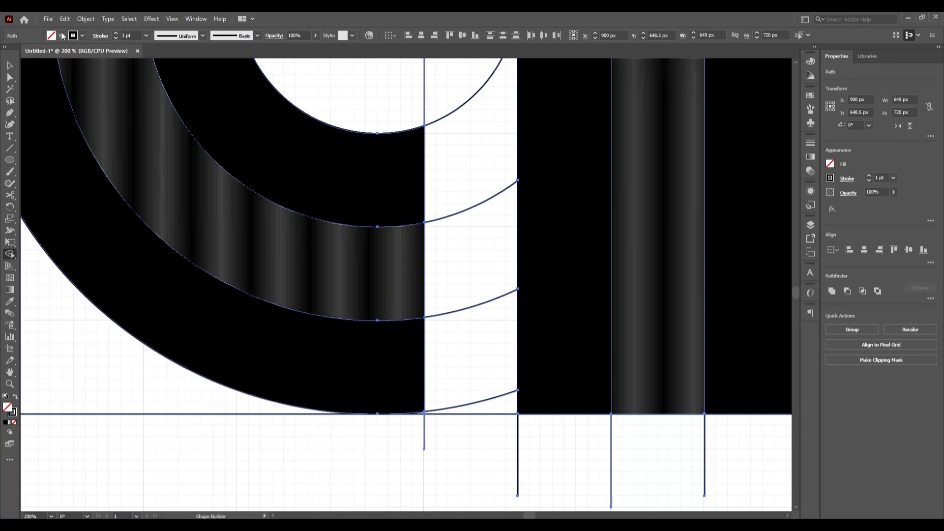
pyautogui.click(51, 35)
pyautogui.click(27, 52)
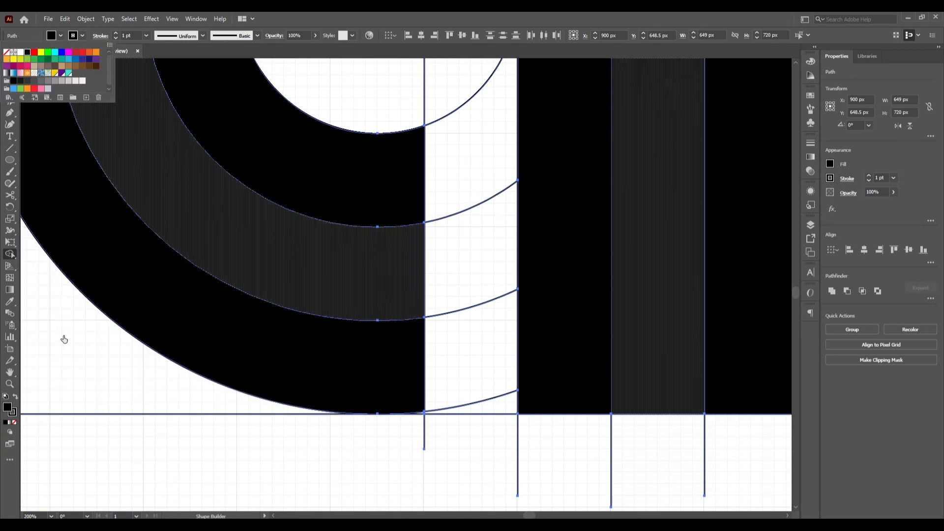
pyautogui.scroll(3, 431, 459)
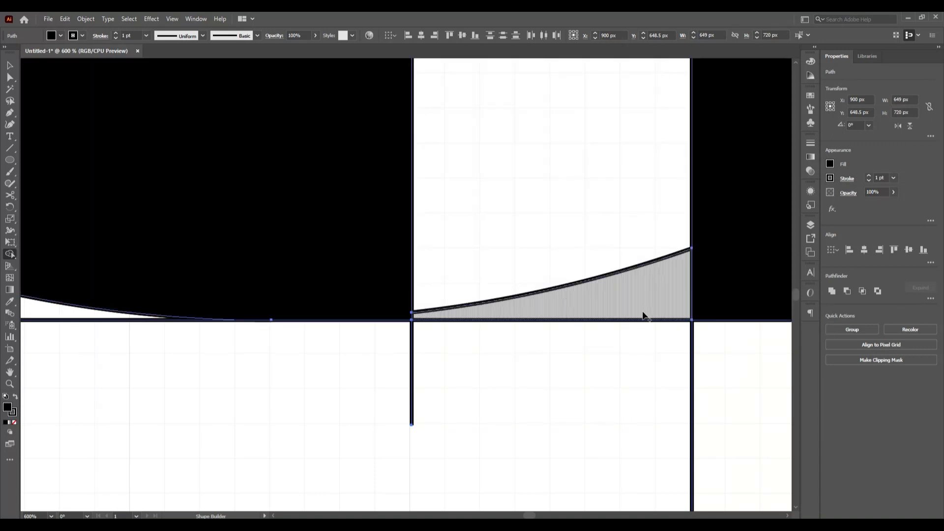
pyautogui.scroll(-3, 643, 314)
pyautogui.scroll(-3, 641, 457)
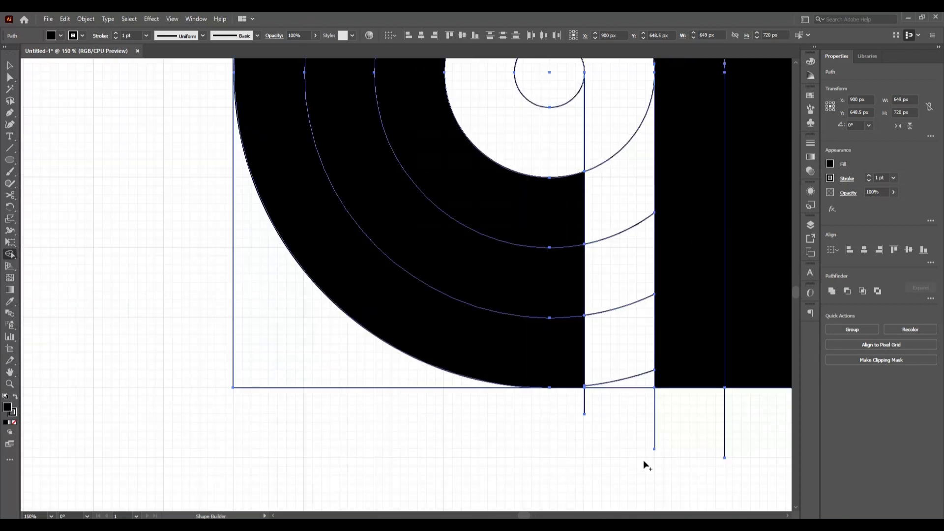
pyautogui.moveTo(646, 369); pyautogui.dragTo(625, 123)
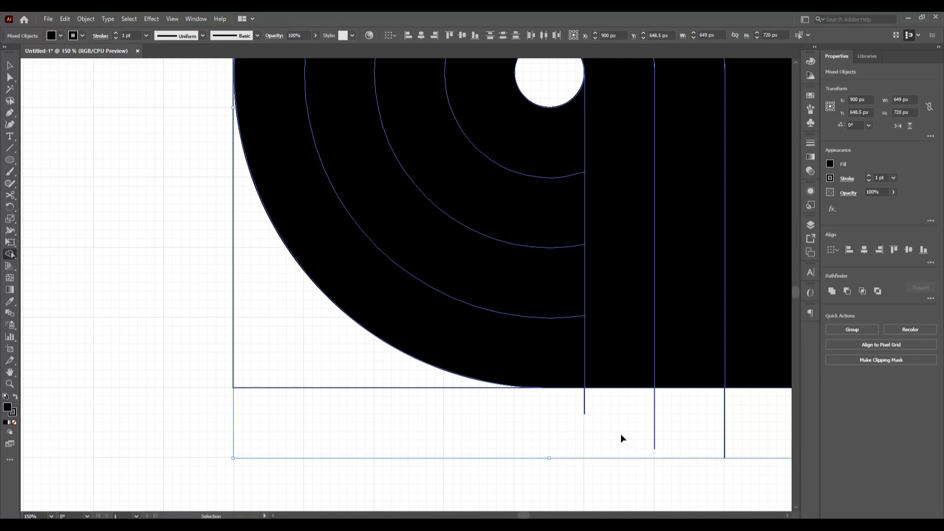
pyautogui.hotkey('ctrl', '0')
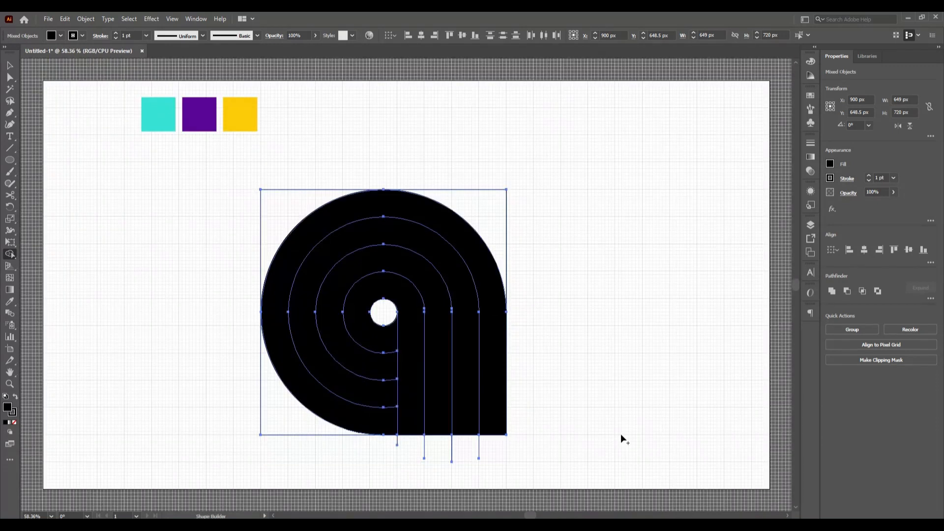
# - Select all four finished black bands and cut them out of the construction drawing
pyautogui.click(10, 65)
pyautogui.click(133, 301)
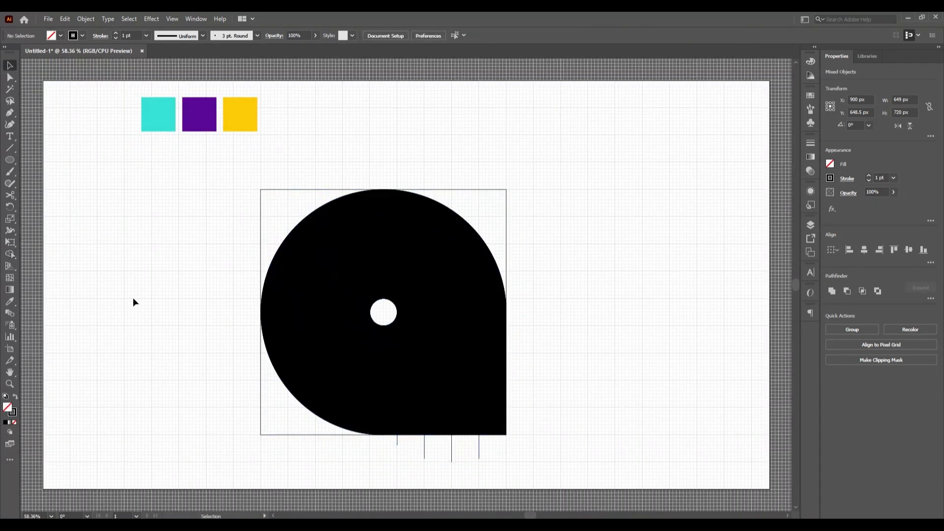
pyautogui.click(330, 411)
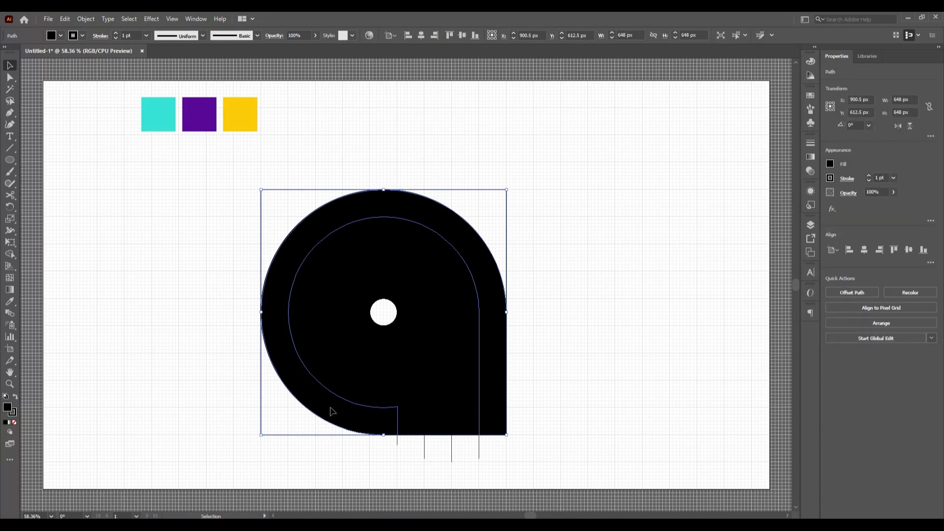
pyautogui.keyDown('shift'); pyautogui.click(329, 381); pyautogui.keyUp('shift')
pyautogui.keyDown('shift'); pyautogui.click(332, 331); pyautogui.keyUp('shift')
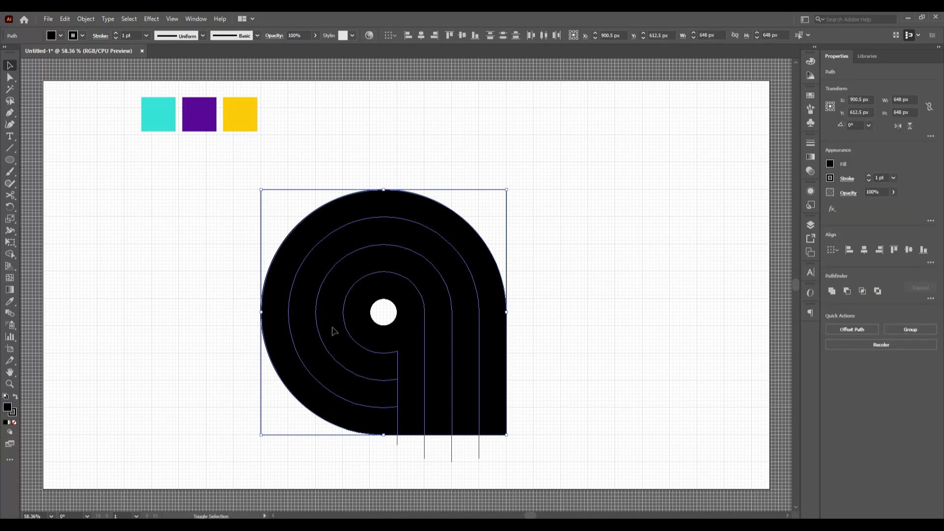
pyautogui.keyDown('shift'); pyautogui.click(380, 319); pyautogui.keyUp('shift')
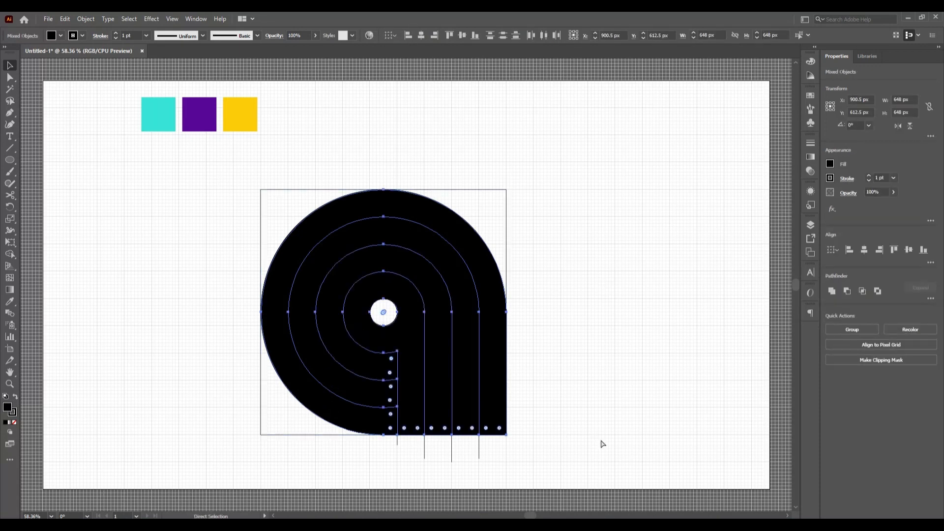
pyautogui.click(602, 444)
# - Delete all the remaining construction pieces below the colour squares and paste the cut bands back
pyautogui.moveTo(212, 187); pyautogui.dragTo(533, 458)
pyautogui.press('Delete')
pyautogui.hotkey('ctrl', 'v')
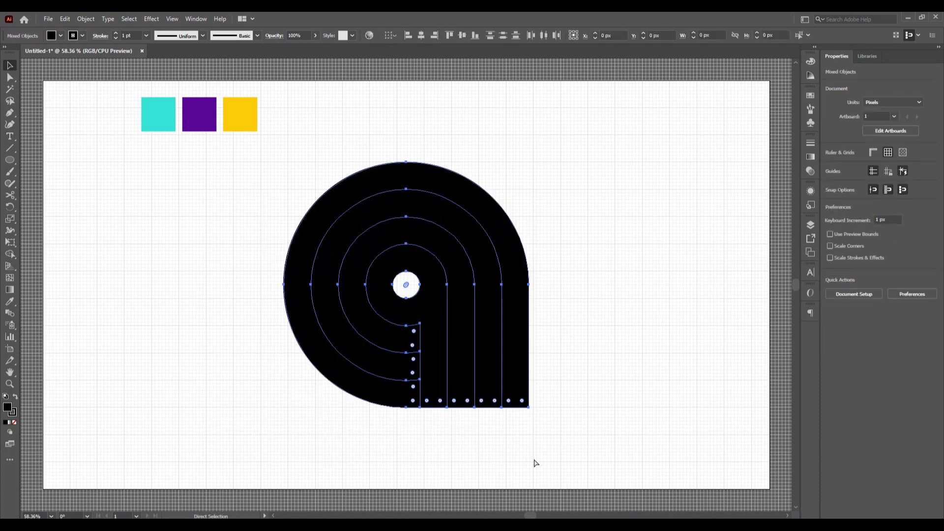
# - Set the stroke colour of the pasted bands to white
pyautogui.press('v')
pyautogui.click(61, 36)
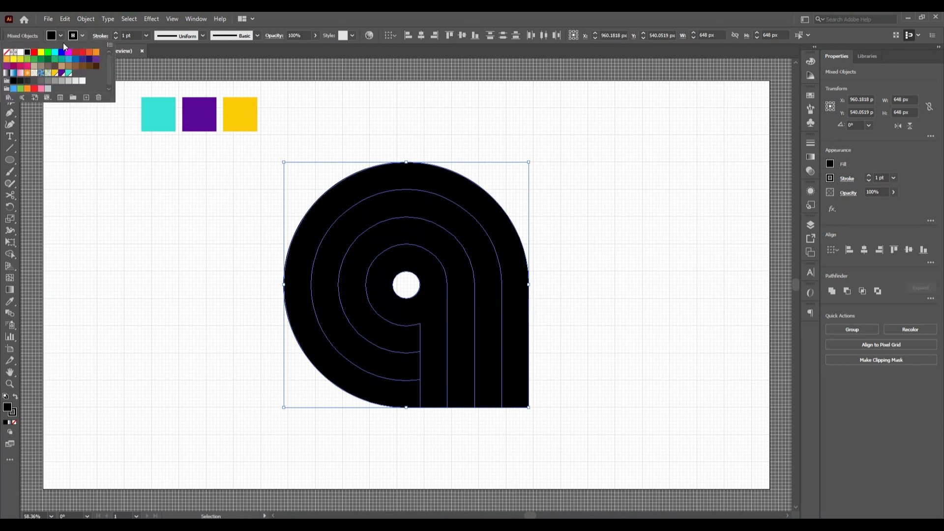
pyautogui.click(21, 52)
pyautogui.click(169, 318)
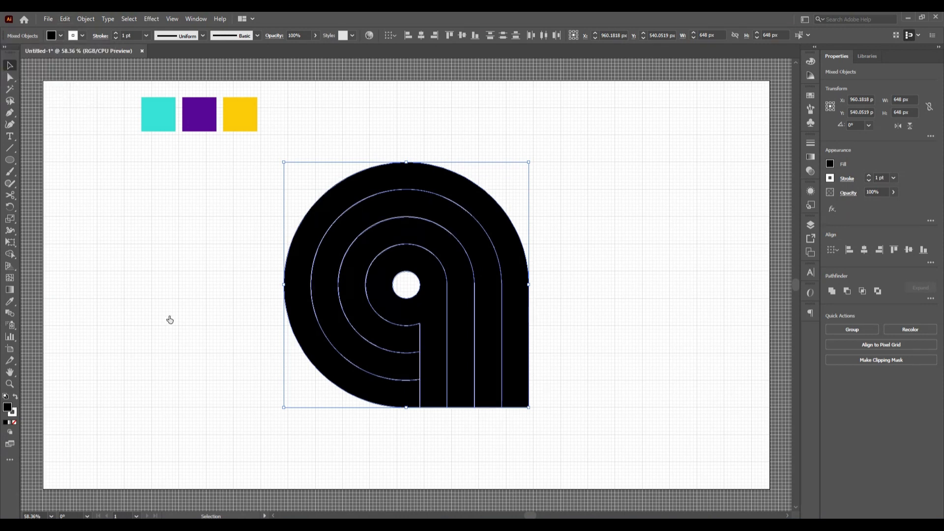
# - Set the stroke weight of the four bands to 10 pt and deselect them
pyautogui.click(117, 33)
pyautogui.click(116, 33)
pyautogui.click(116, 33)
pyautogui.click(117, 33)
pyautogui.click(117, 33)
pyautogui.click(117, 33)
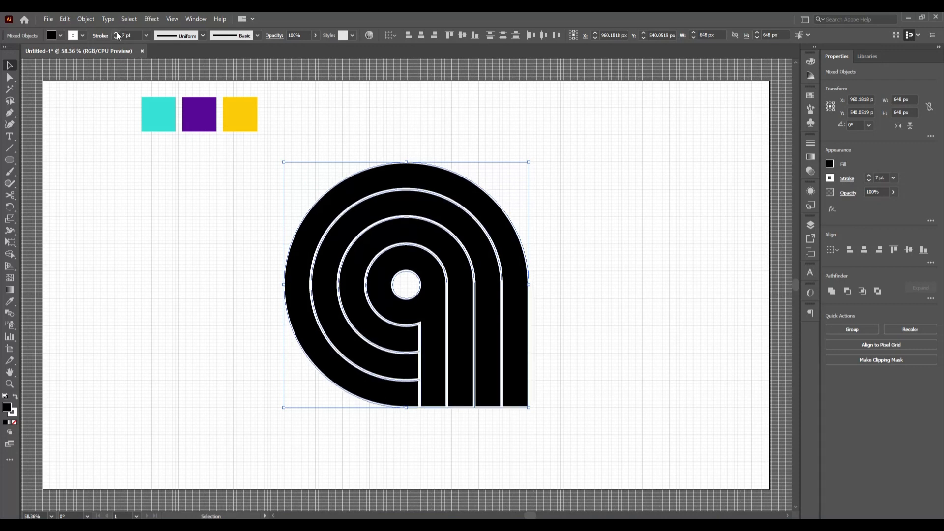
pyautogui.click(117, 33)
pyautogui.click(117, 33)
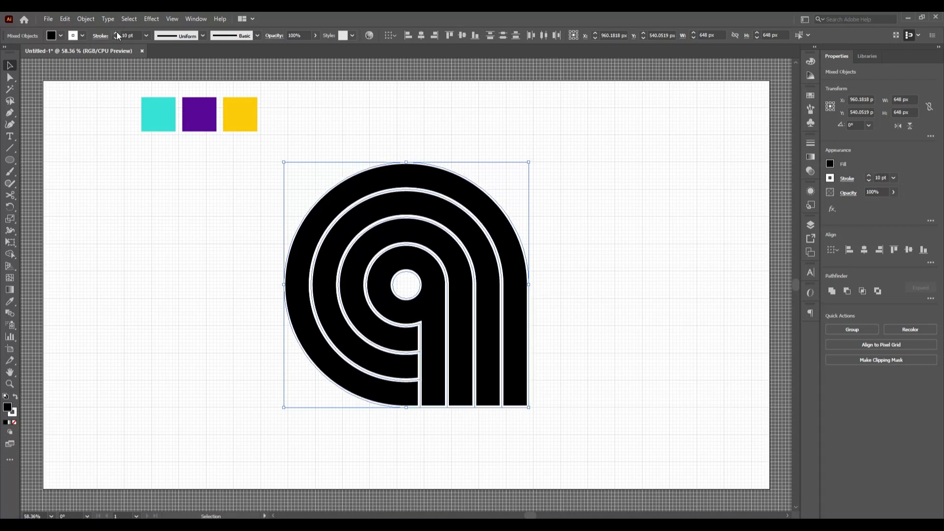
pyautogui.click(217, 329)
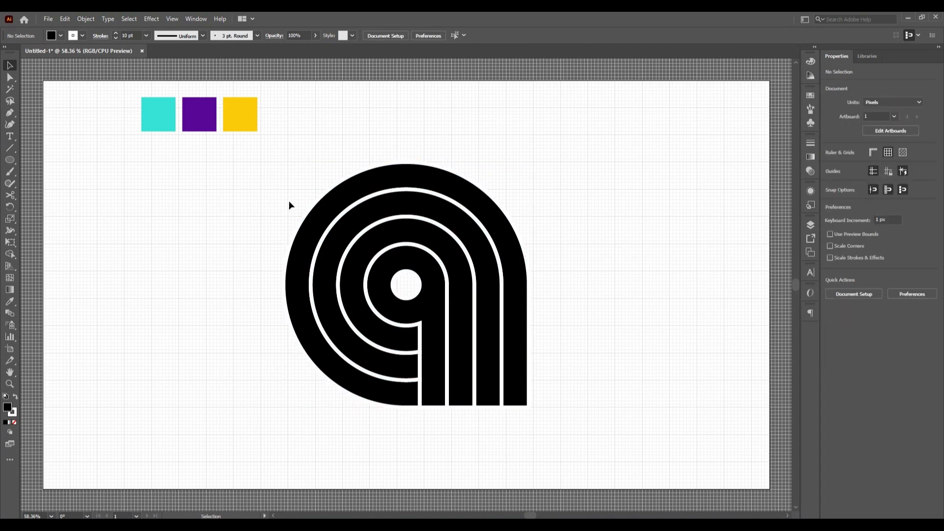
# - Select the whole logo, try a stroke weight of 12 pt and set it back to 10 pt
pyautogui.moveTo(274, 190); pyautogui.dragTo(577, 446)
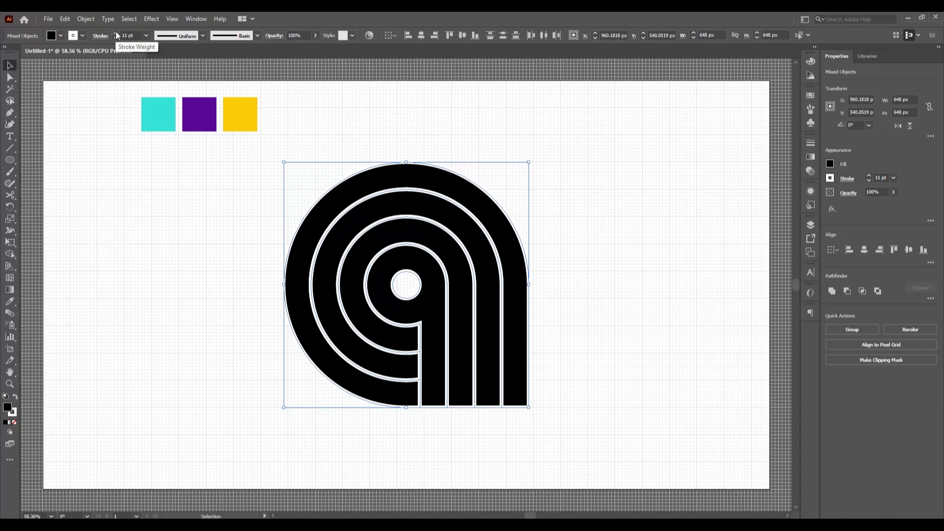
pyautogui.click(116, 32)
pyautogui.click(116, 32)
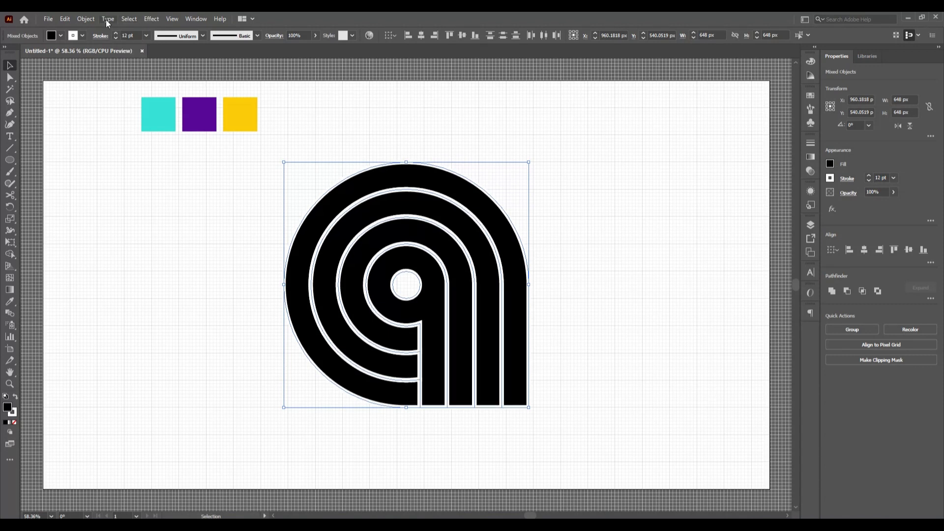
pyautogui.click(116, 39)
pyautogui.click(116, 39)
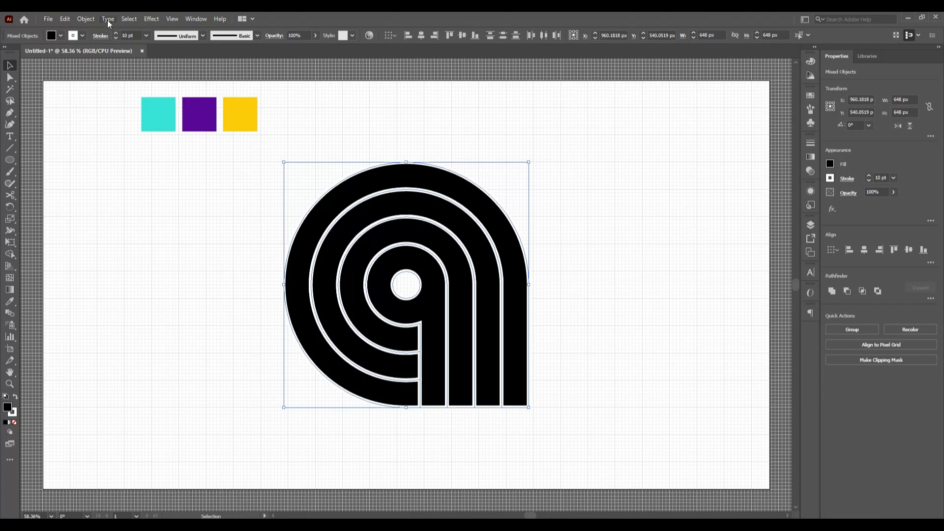
# - Expand the fill and stroke of the four selected logo bands and deselect them
pyautogui.click(88, 19)
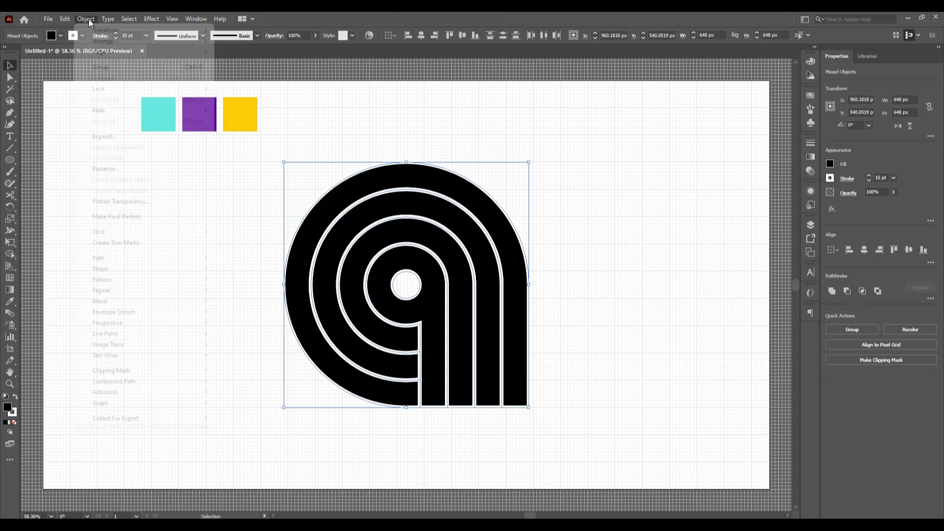
pyautogui.click(128, 137)
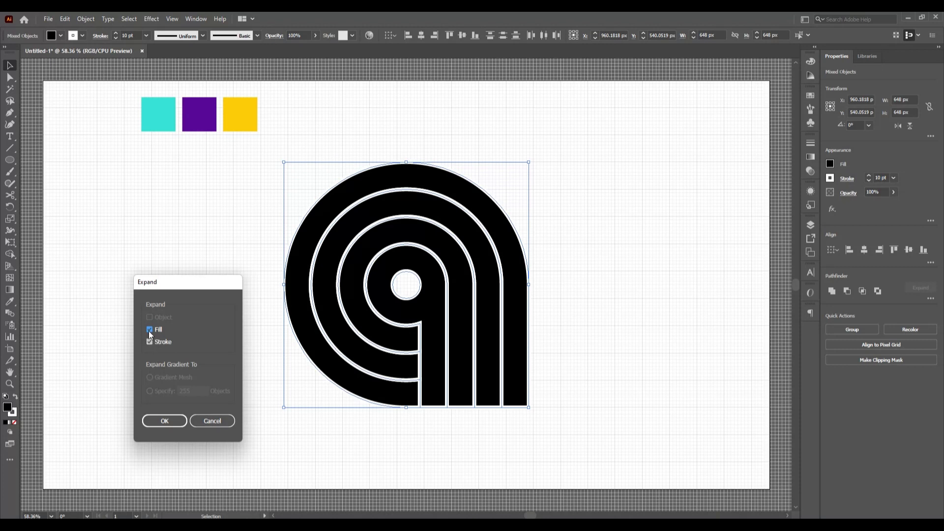
pyautogui.click(163, 422)
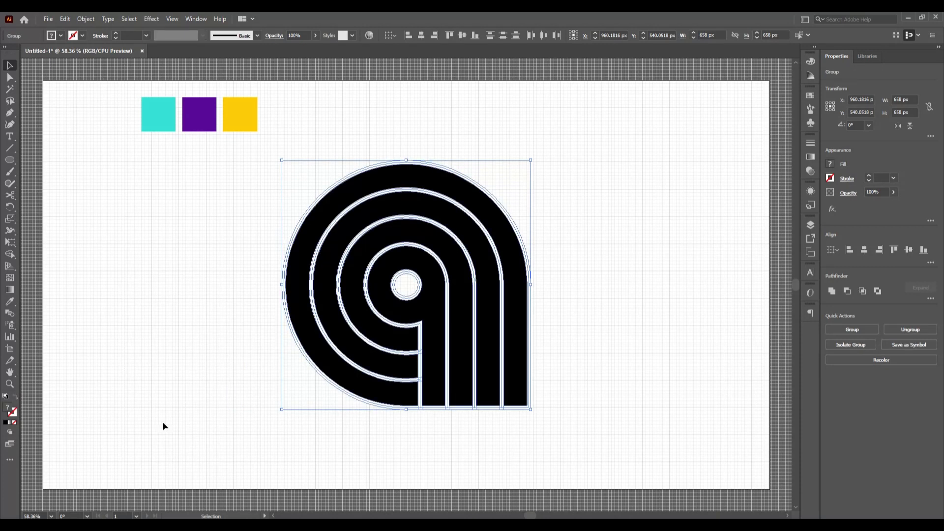
pyautogui.click(132, 227)
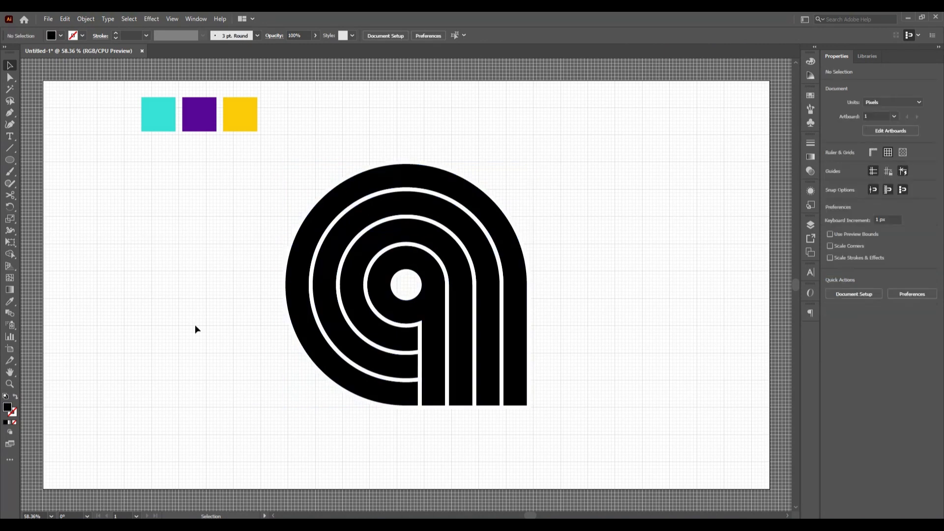
# - Cut the expanded white outline away from the outermost band with the Pathfinder Minus Front operation
pyautogui.click(388, 397)
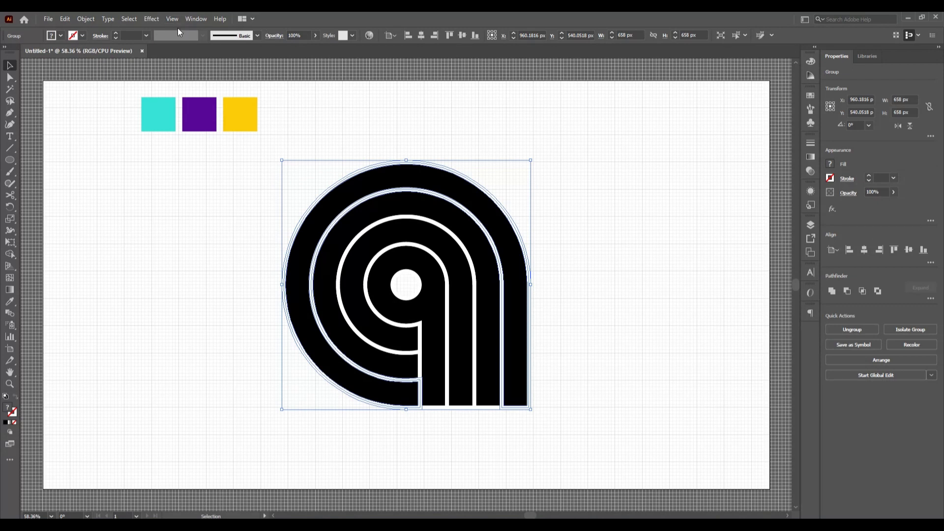
pyautogui.click(195, 19)
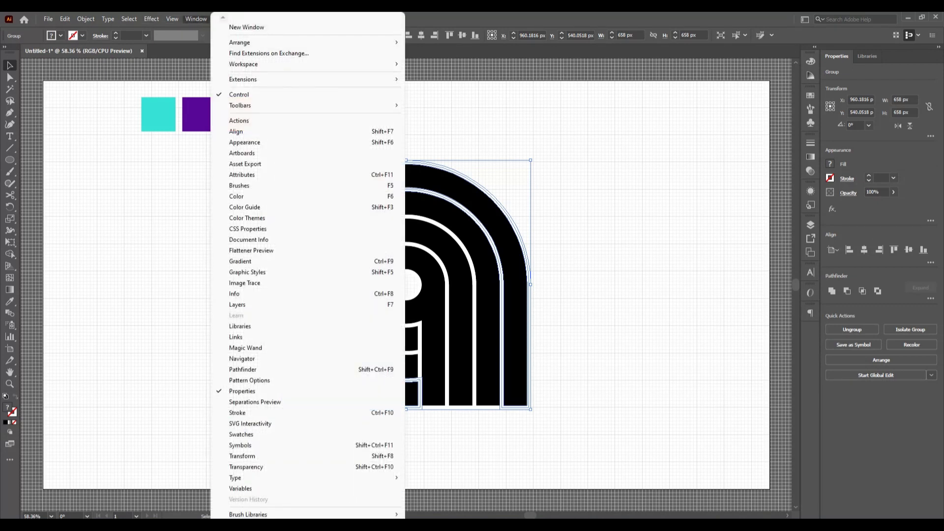
pyautogui.click(294, 369)
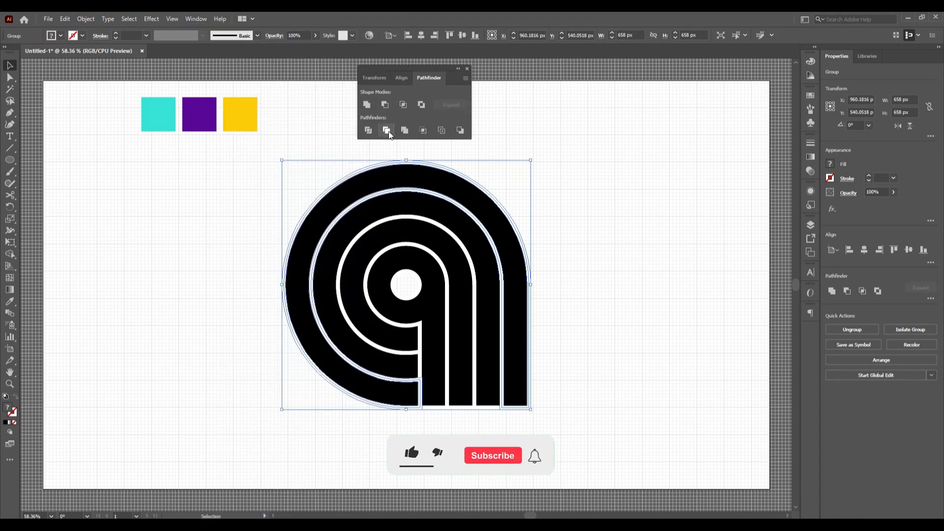
pyautogui.click(388, 105)
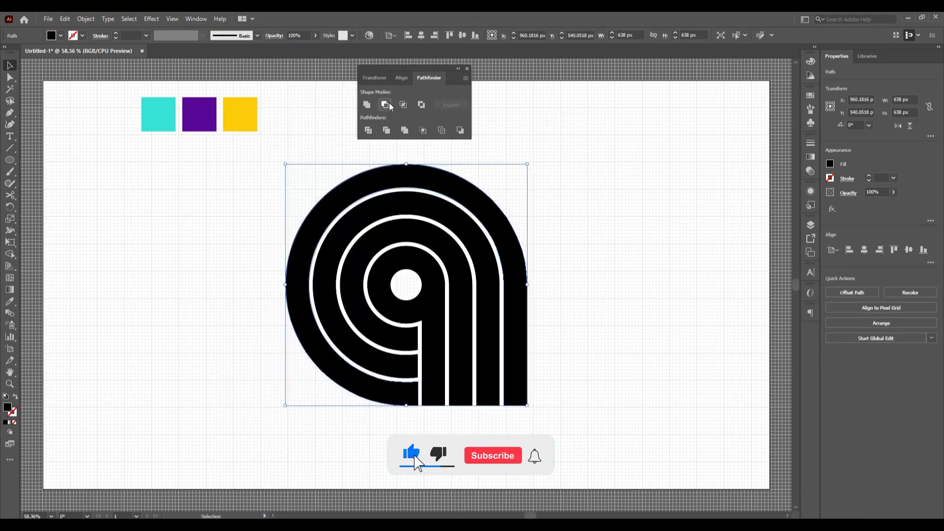
pyautogui.click(599, 394)
# - Apply Minus Front one by one to the second, third and innermost bands to remove their white outlines
pyautogui.click(356, 358)
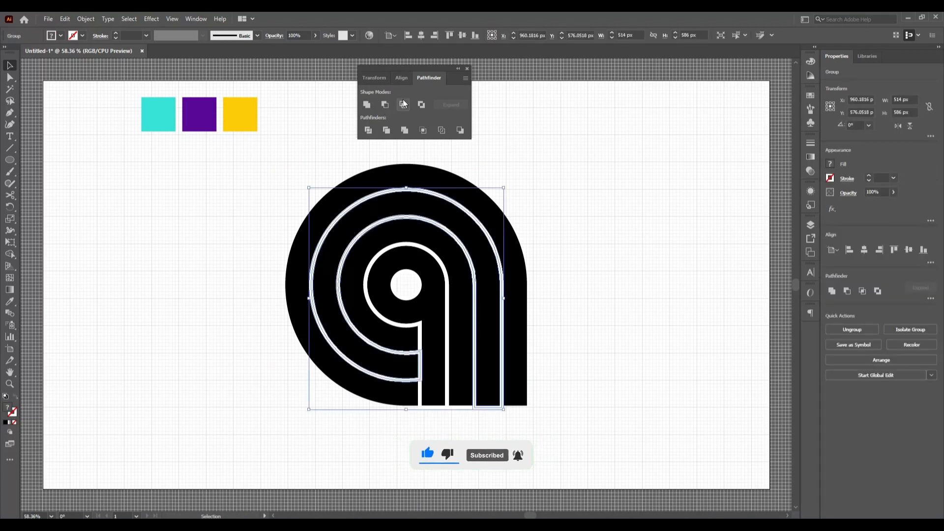
pyautogui.click(389, 105)
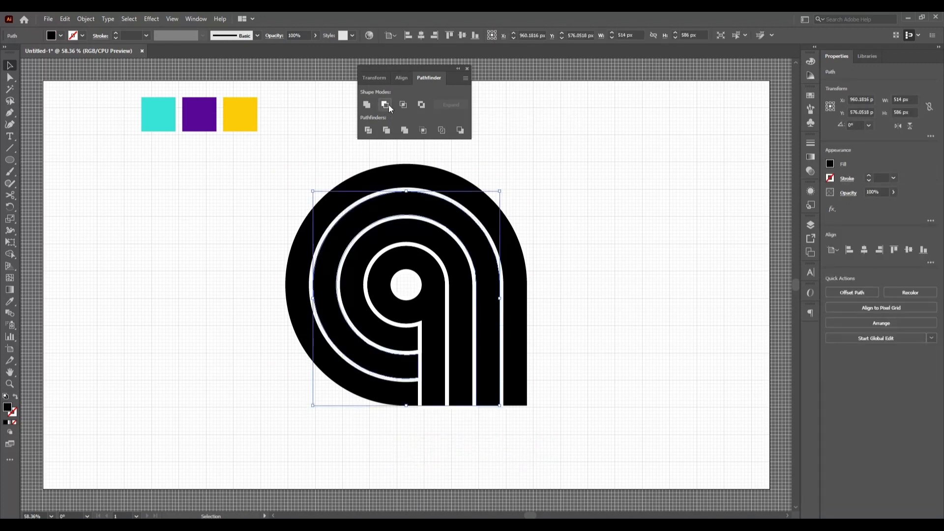
pyautogui.click(659, 385)
pyautogui.click(358, 315)
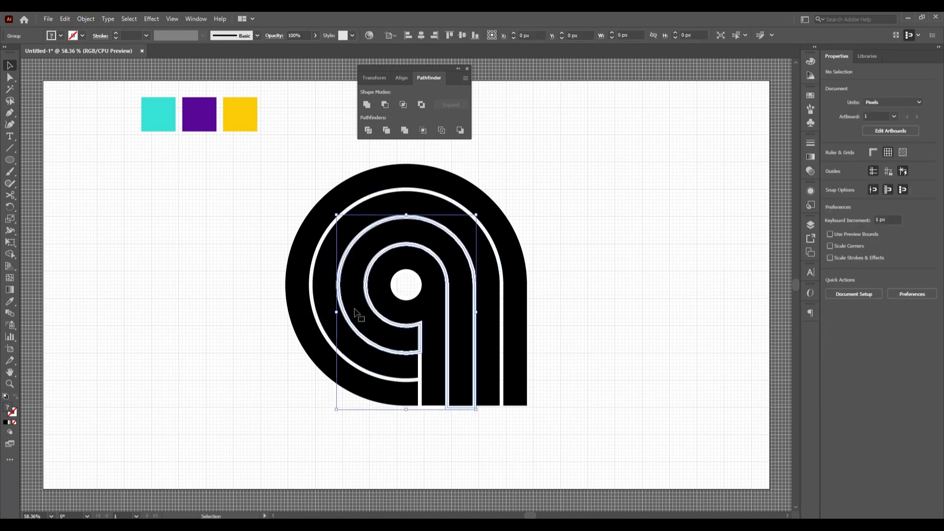
pyautogui.click(386, 104)
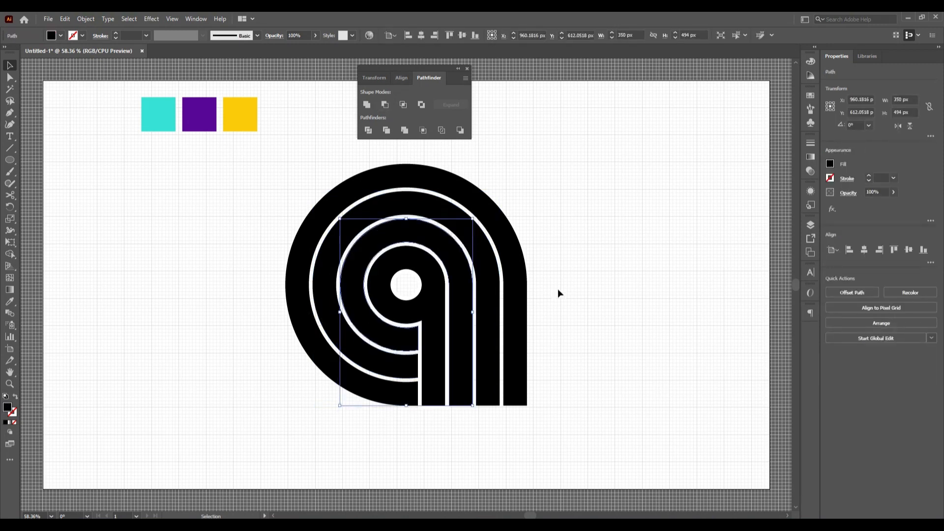
pyautogui.click(618, 296)
pyautogui.click(398, 304)
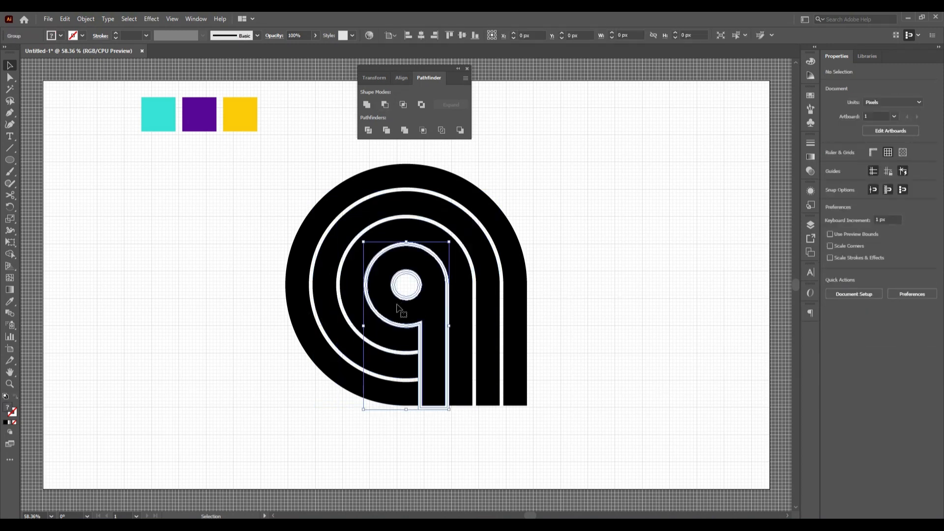
pyautogui.click(384, 105)
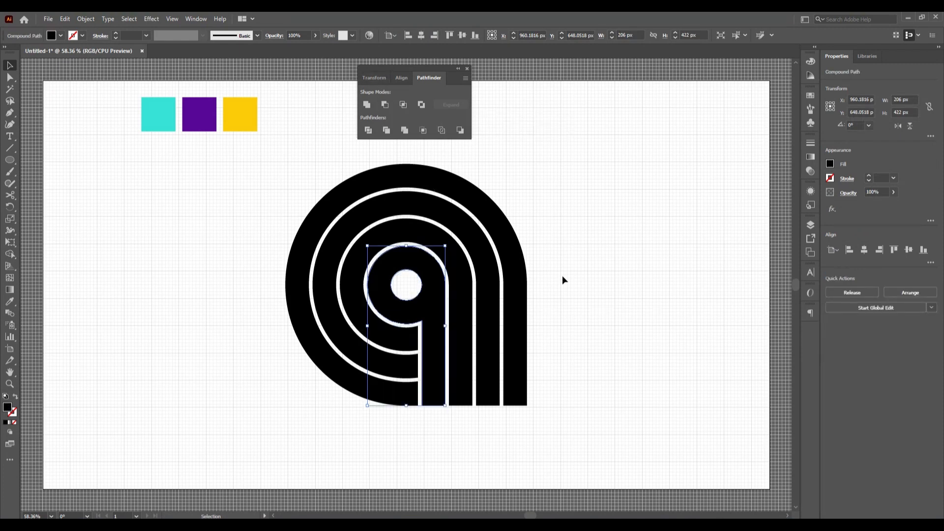
pyautogui.click(592, 279)
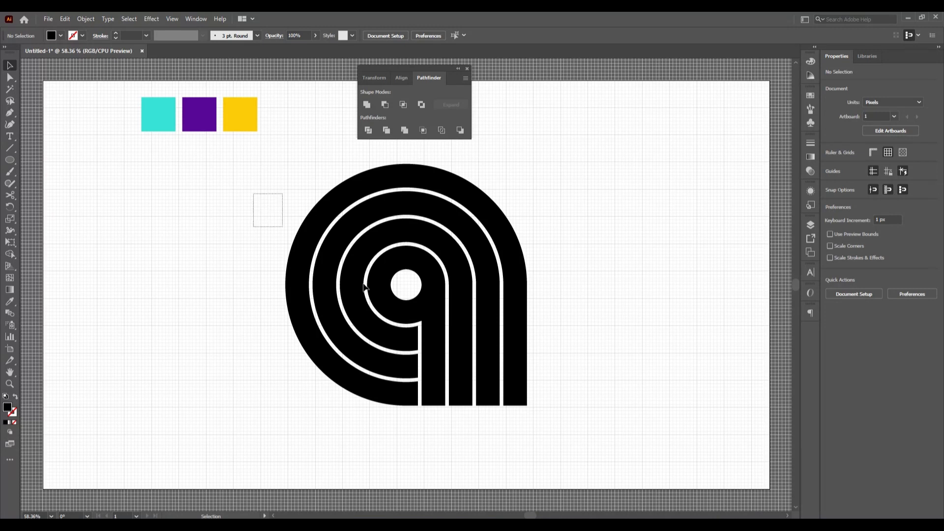
pyautogui.moveTo(364, 286); pyautogui.dragTo(569, 384)
pyautogui.click(584, 391)
pyautogui.press('a')
pyautogui.press('v')
# - Hide the document grid and move the floating Pathfinder palette clear of the logo
pyautogui.click(170, 18)
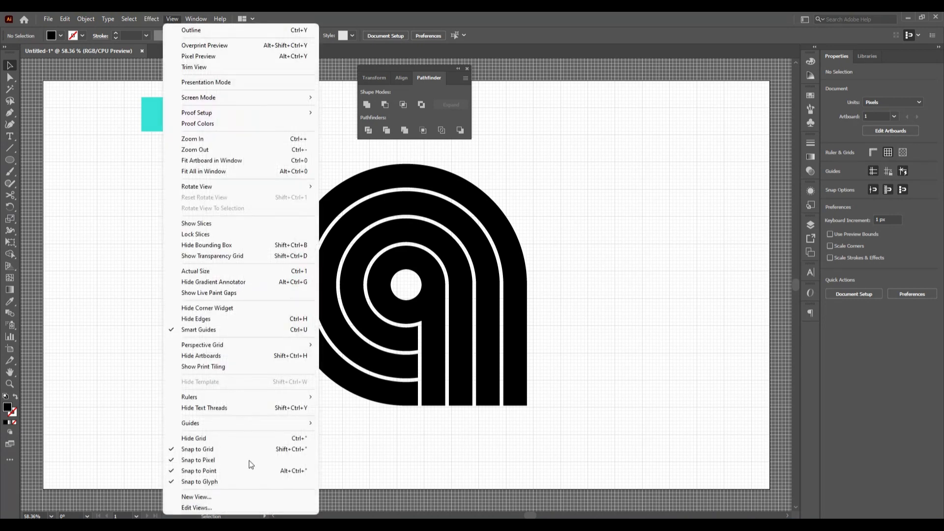
pyautogui.click(223, 439)
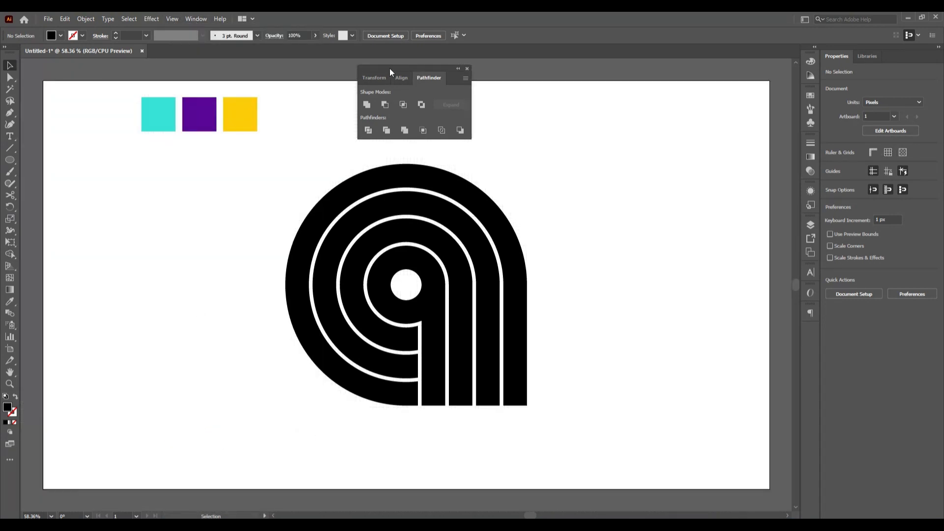
pyautogui.moveTo(384, 72); pyautogui.dragTo(698, 78)
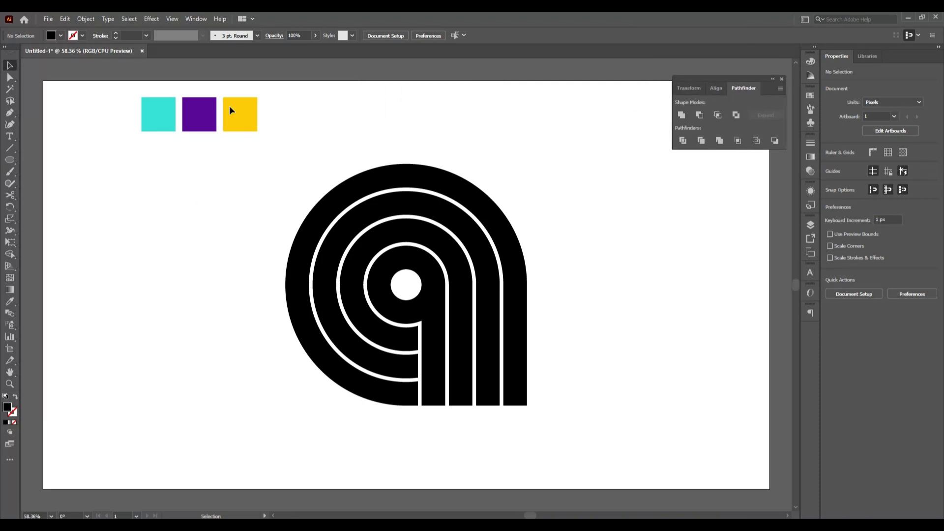
# - Fill the outermost band with the turquoise sampled from the first colour square using the Eyedropper
pyautogui.click(324, 367)
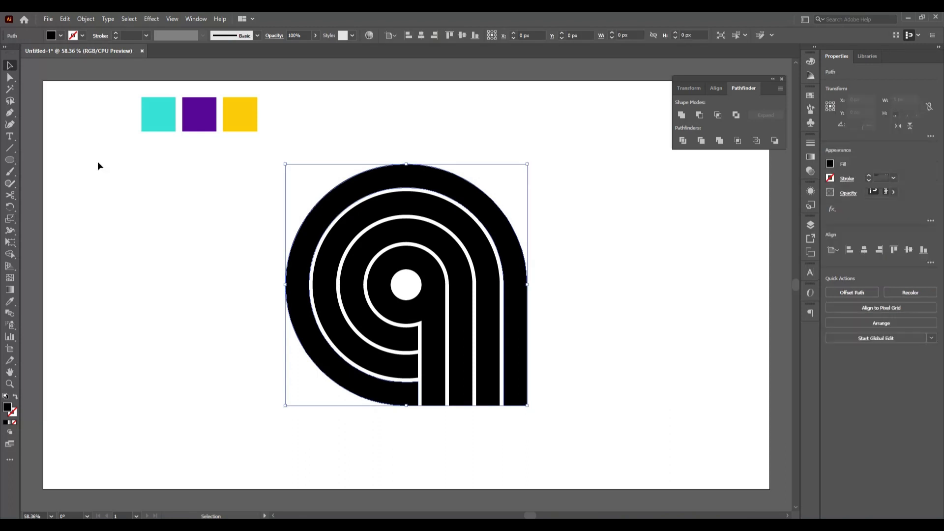
pyautogui.click(9, 302)
pyautogui.click(159, 122)
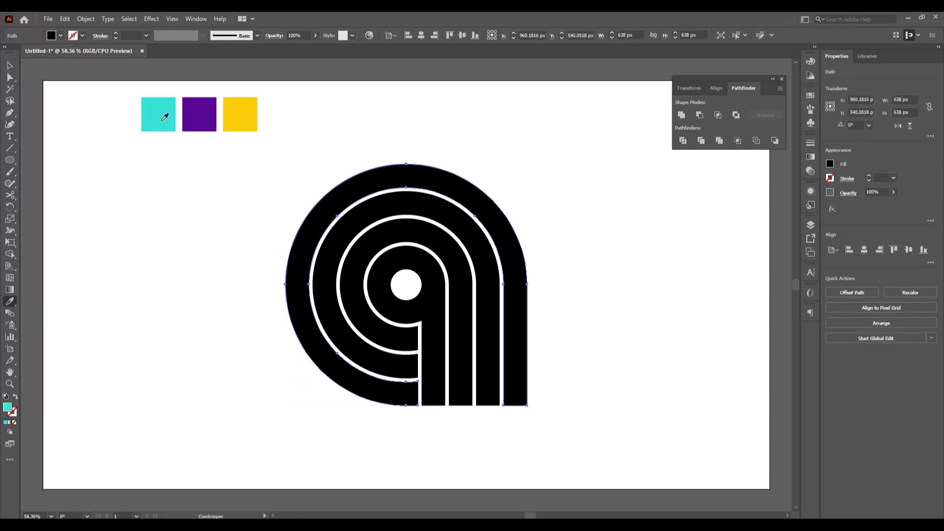
pyautogui.click(9, 65)
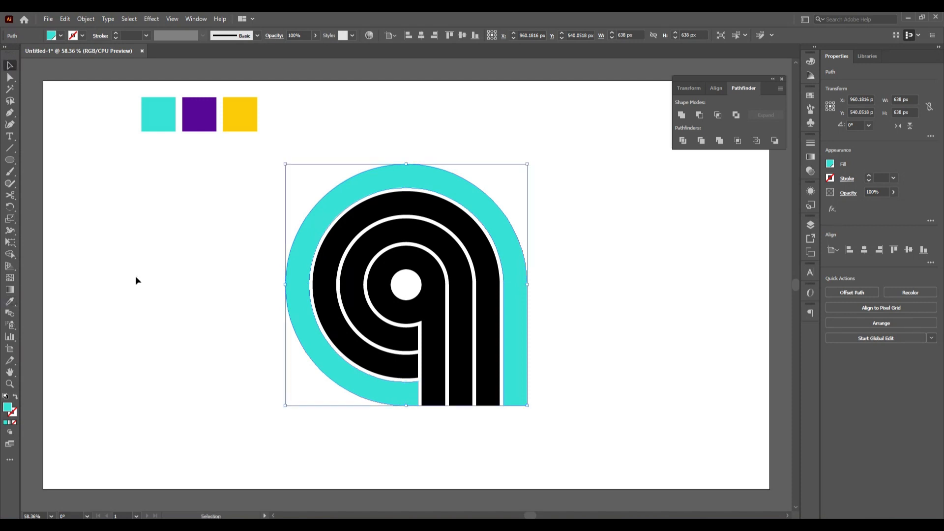
pyautogui.click(139, 299)
# - Fill the second band from the outside with the purple sampled from the middle colour square
pyautogui.click(346, 338)
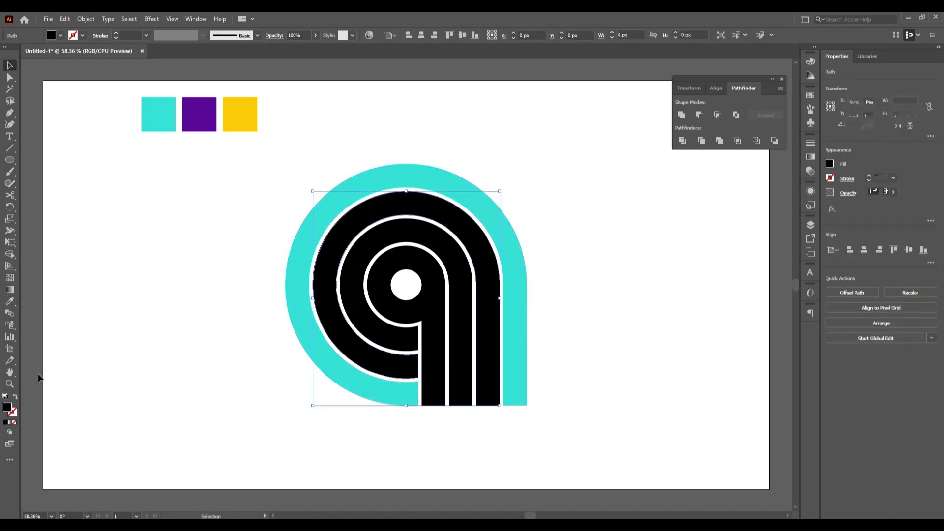
pyautogui.click(9, 301)
pyautogui.click(208, 109)
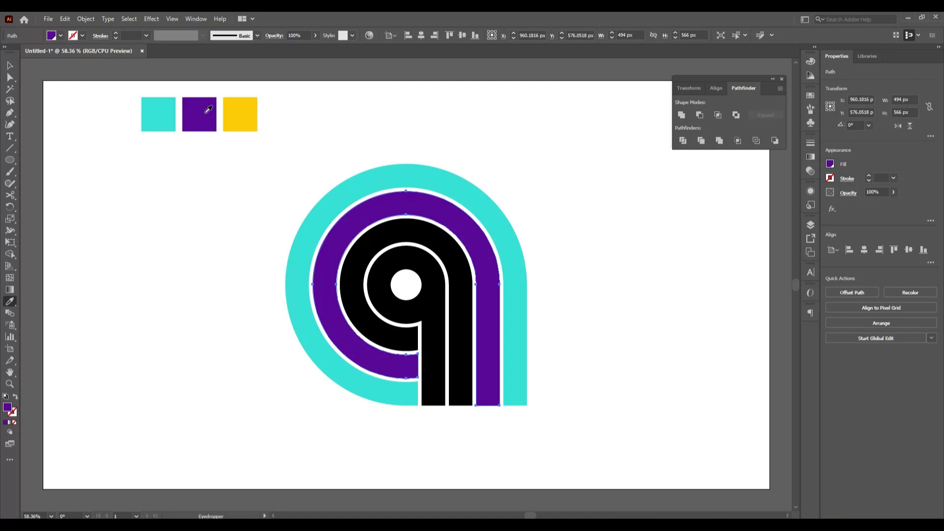
pyautogui.click(9, 64)
pyautogui.click(138, 304)
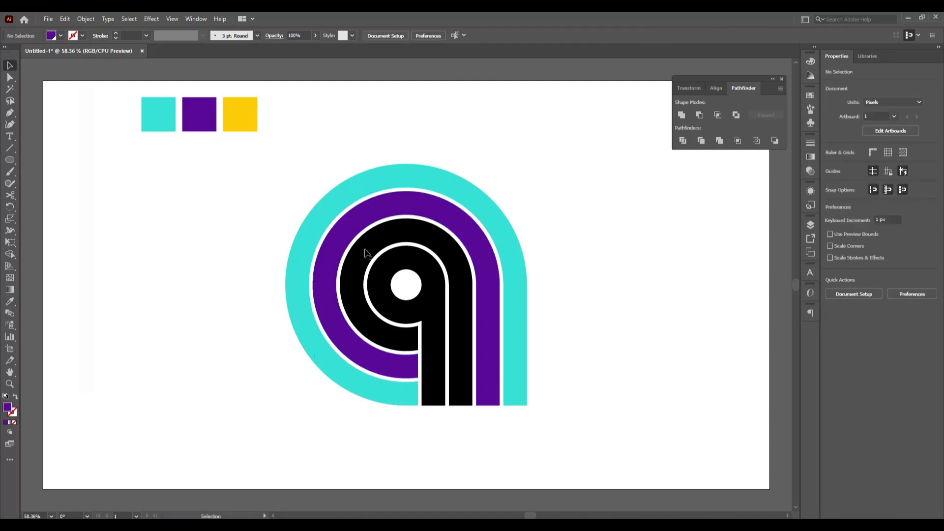
# - Fill the third band from the outside with the yellow sampled from the last colour square
pyautogui.click(356, 303)
pyautogui.click(9, 301)
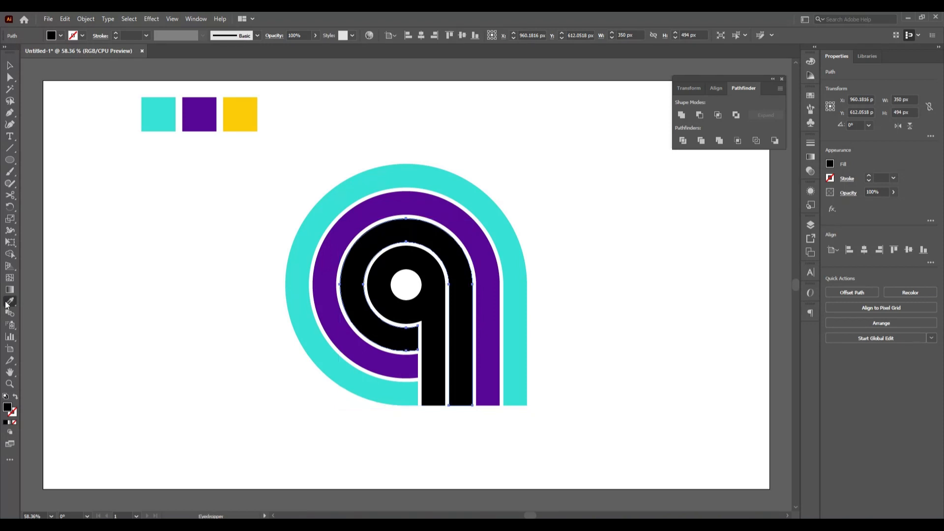
pyautogui.click(238, 113)
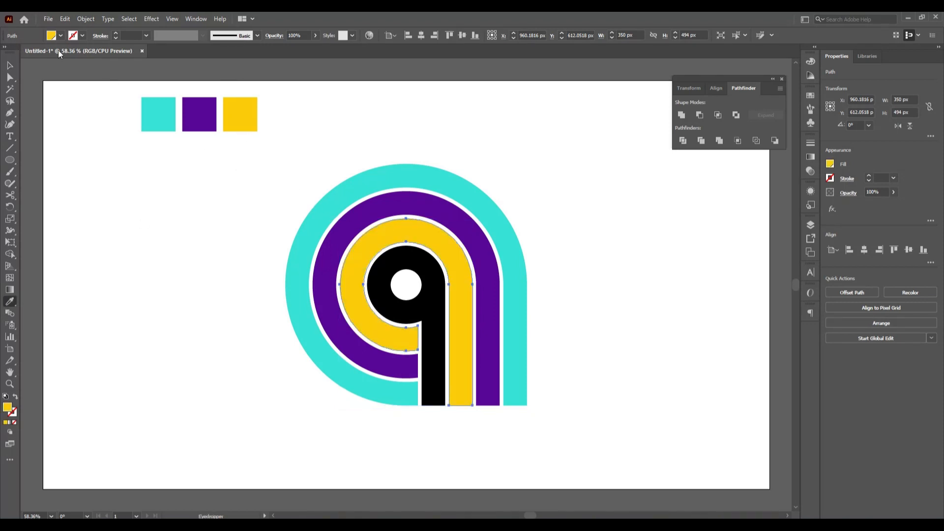
pyautogui.click(10, 65)
pyautogui.click(199, 352)
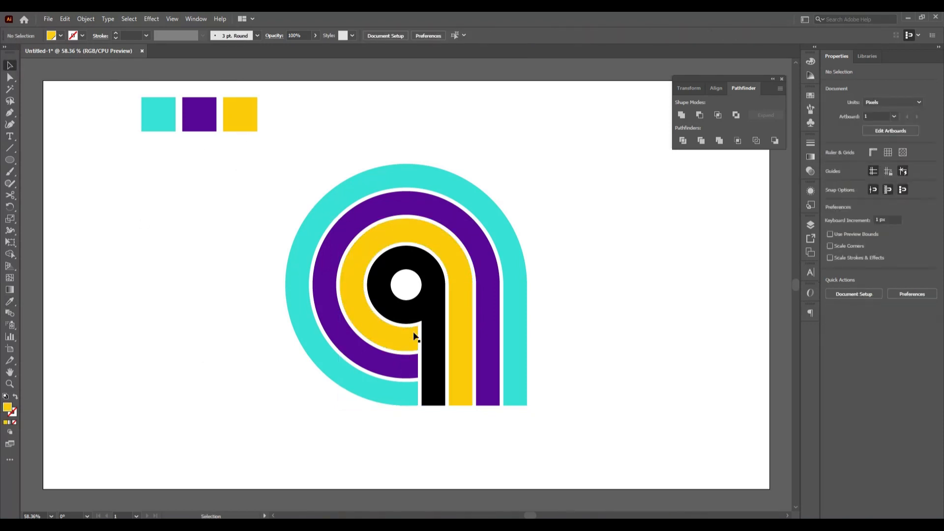
# - Fill the innermost band around the white centre circle with the turquoise sampled from its colour square
pyautogui.click(427, 313)
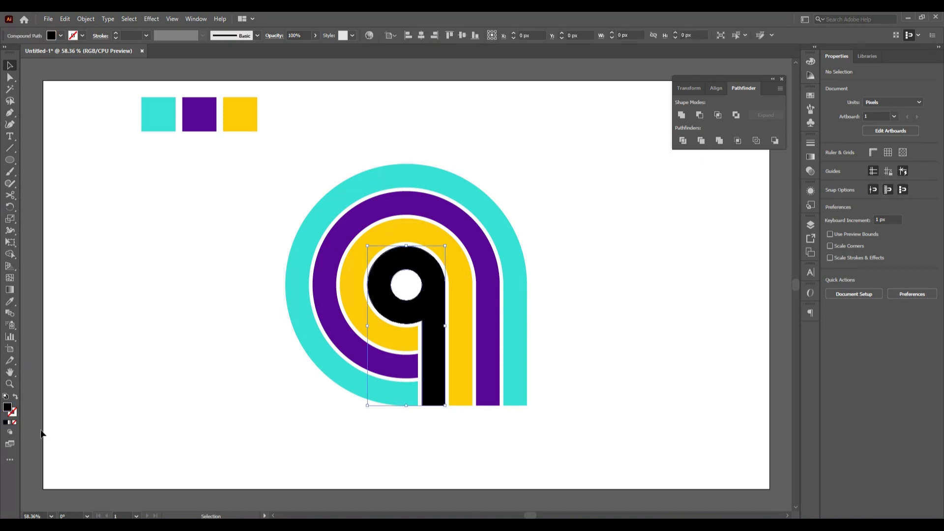
pyautogui.click(9, 301)
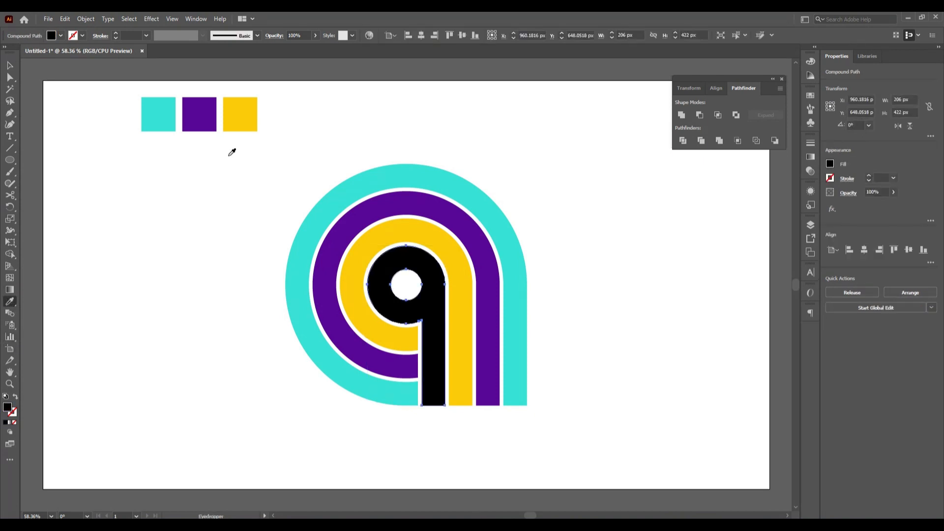
pyautogui.click(175, 109)
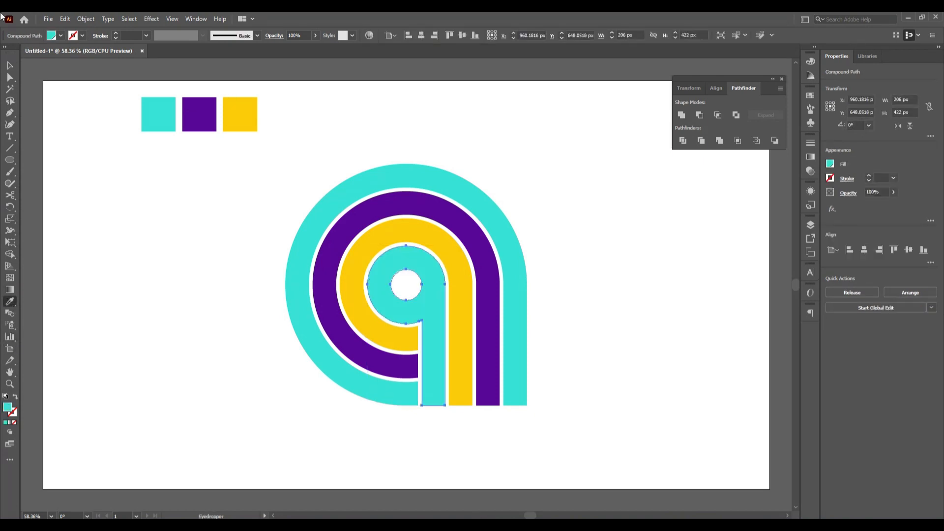
pyautogui.click(9, 65)
pyautogui.click(175, 358)
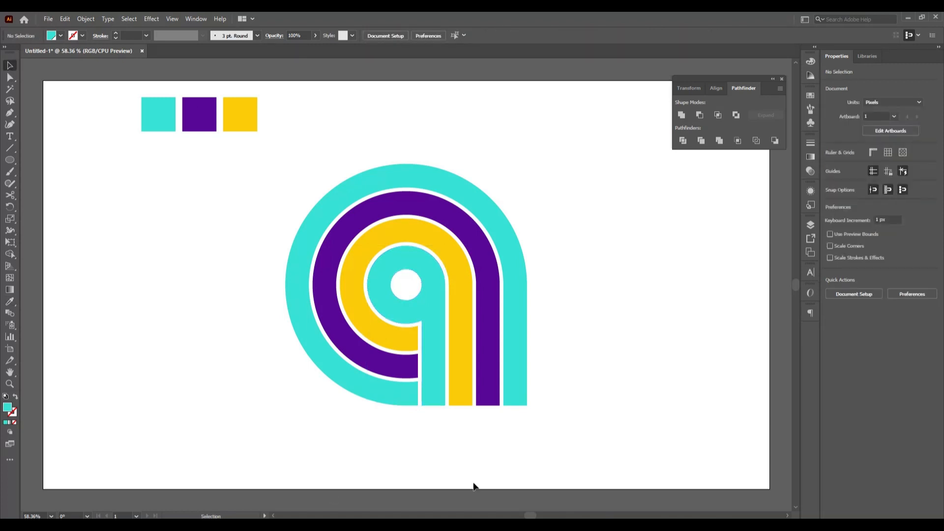
# - Group all four coloured bands into one object and select the grouped logo
pyautogui.moveTo(273, 180); pyautogui.dragTo(566, 434)
pyautogui.rightClick(431, 340)
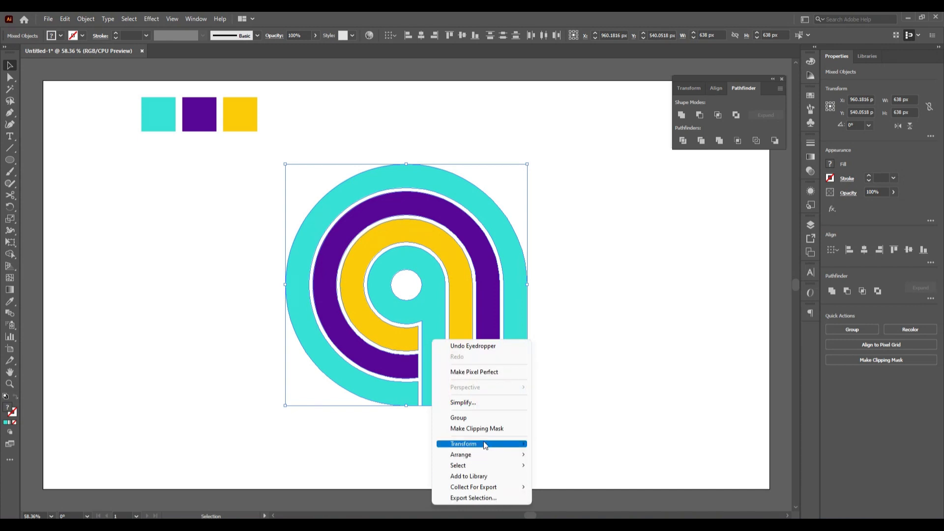
pyautogui.click(481, 420)
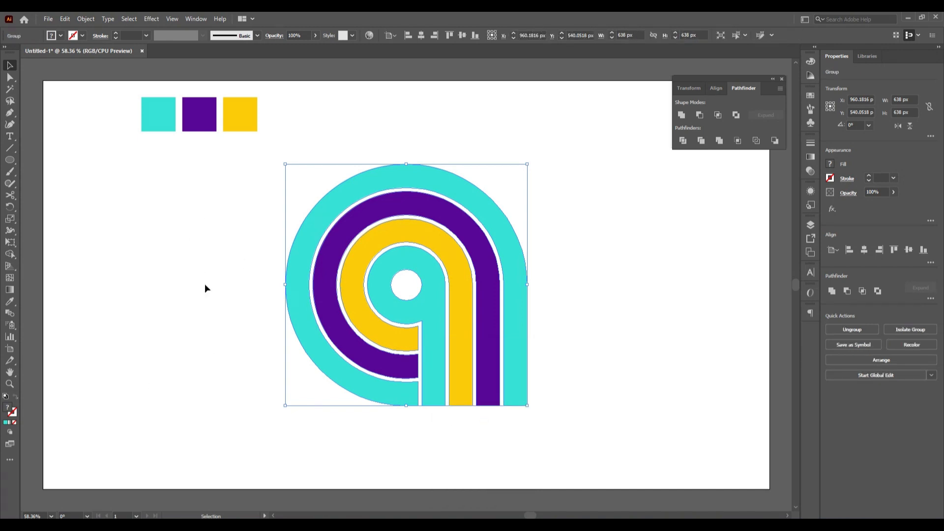
pyautogui.click(224, 380)
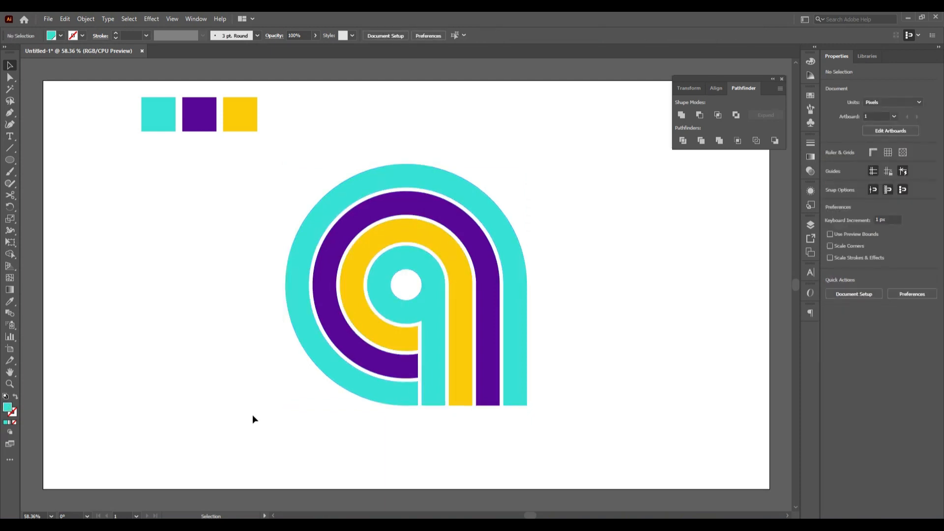
pyautogui.click(439, 313)
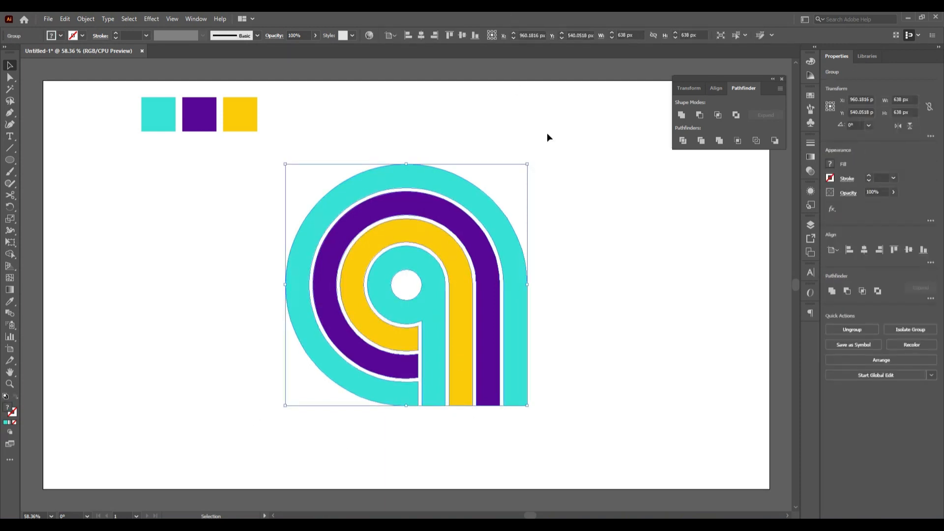
# - Rotate the grouped logo 45° clockwise so its square corner points straight down like a map pin, and deselect it
pyautogui.moveTo(530, 161); pyautogui.dragTo(570, 272)
pyautogui.click(617, 338)
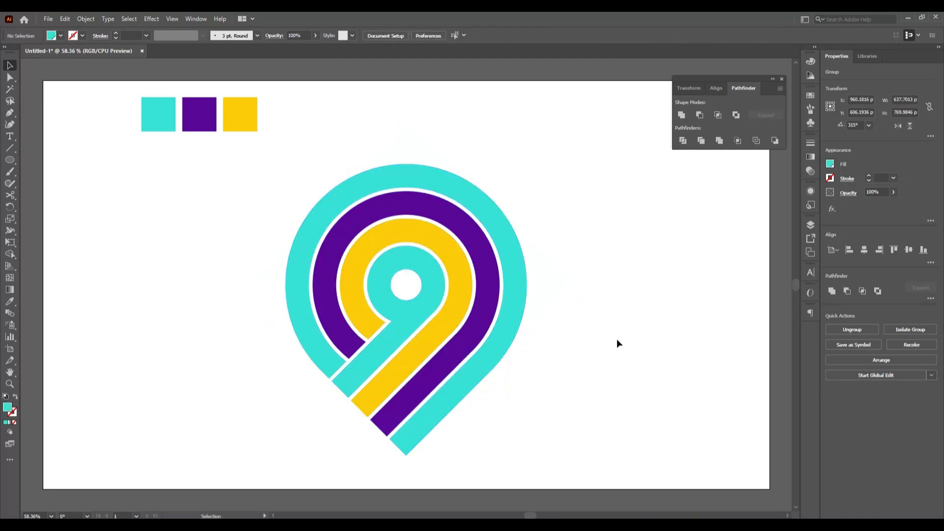
pyautogui.click(402, 343)
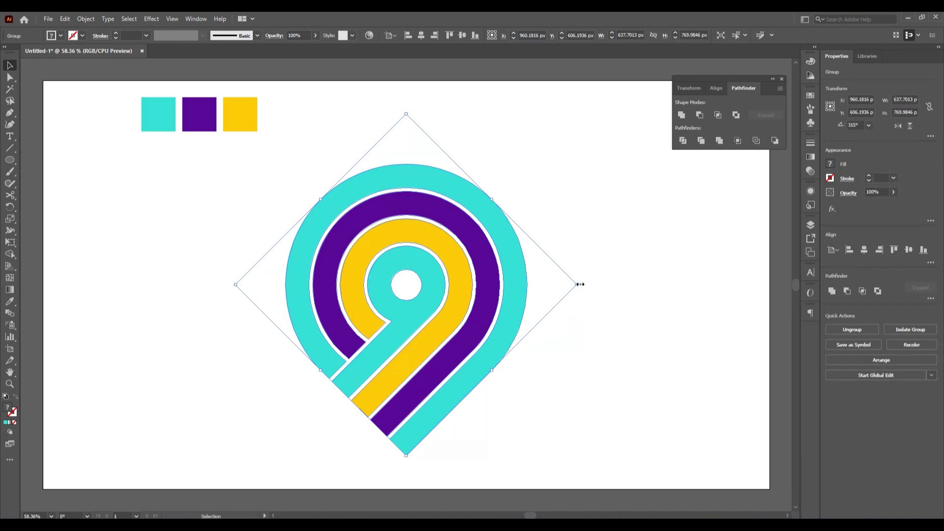
pyautogui.click(598, 334)
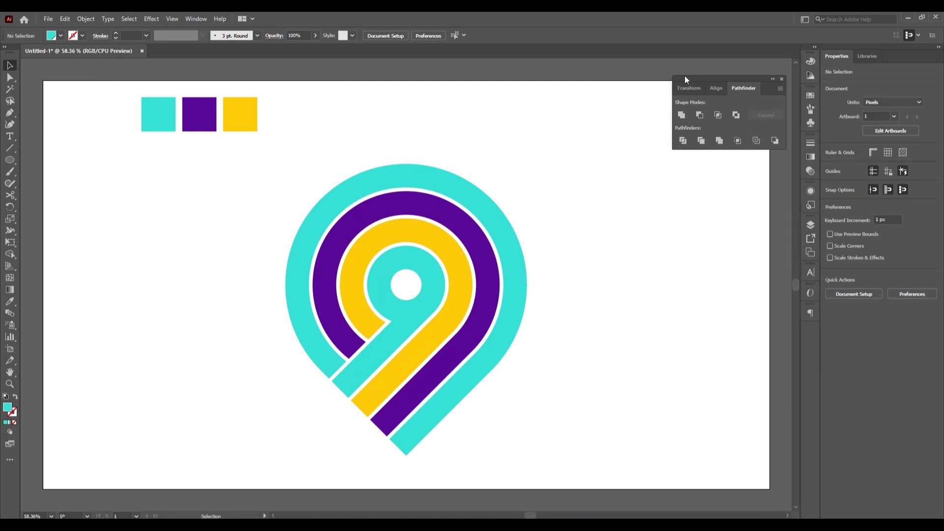
# - Scale the grouped logo down proportionally about its centre to about 398 by 481 px and deselect it
pyautogui.click(420, 317)
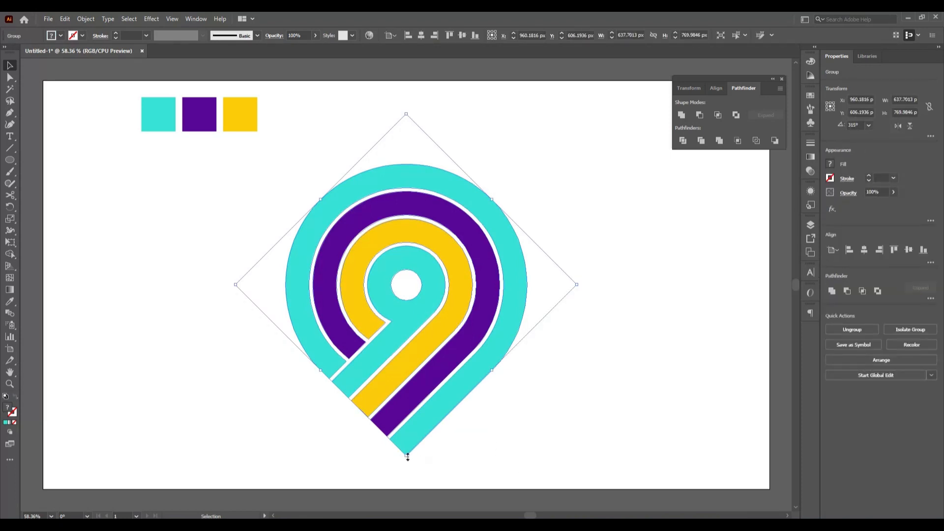
pyautogui.moveTo(407, 456); pyautogui.dragTo(418, 429)
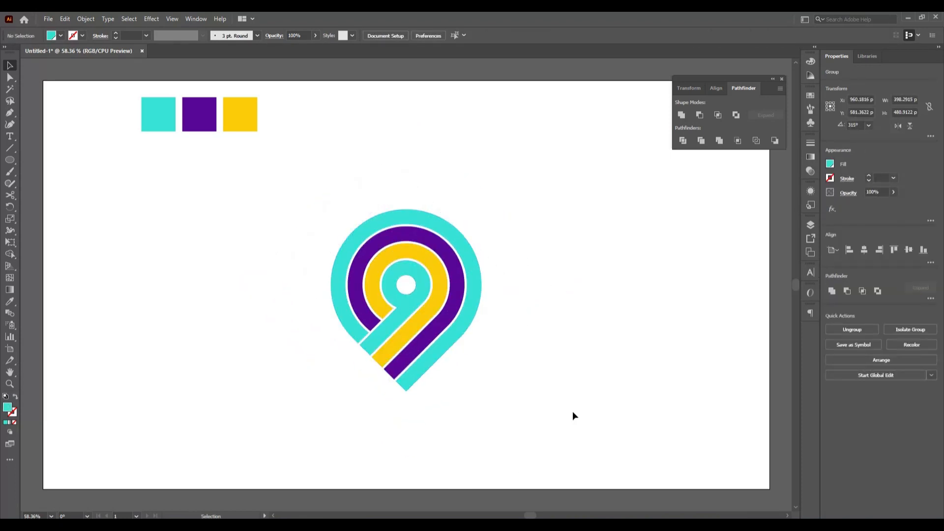
pyautogui.click(572, 411)
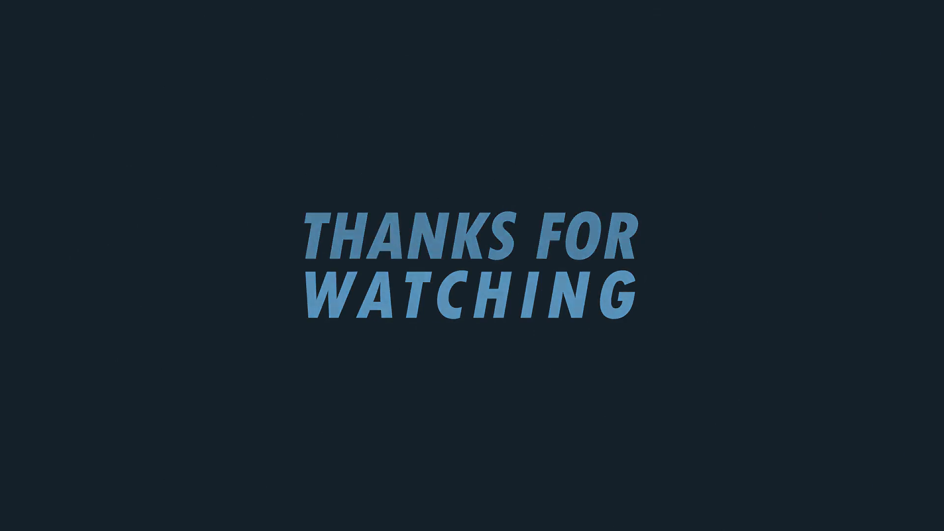